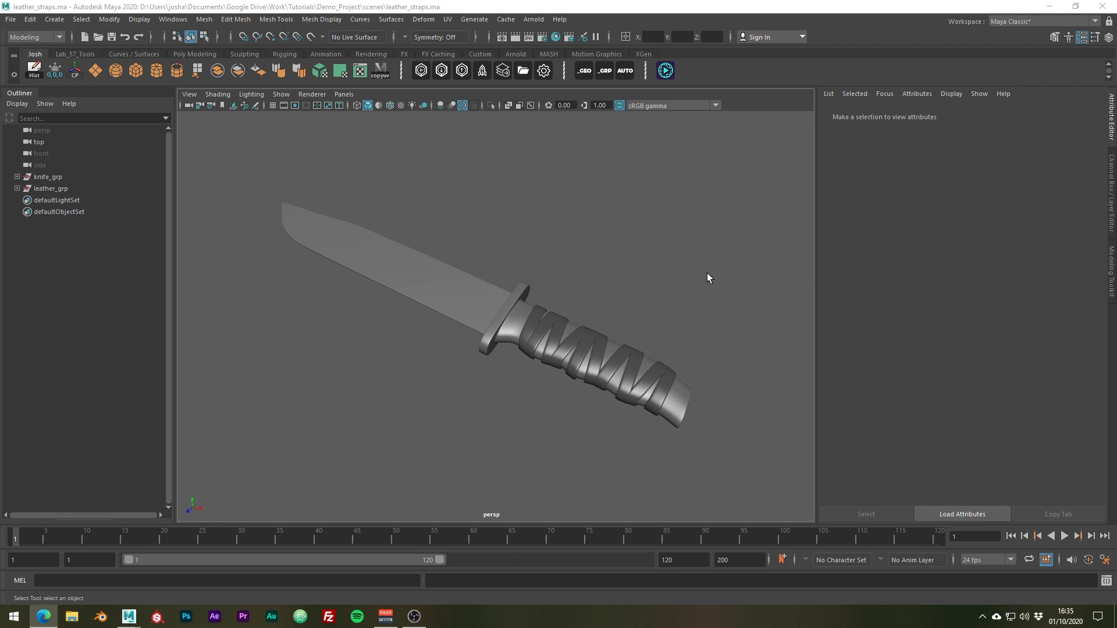
Hide the leather_grp group so that only the bare knife model shows
click(74, 190)
key(ctrl+h)
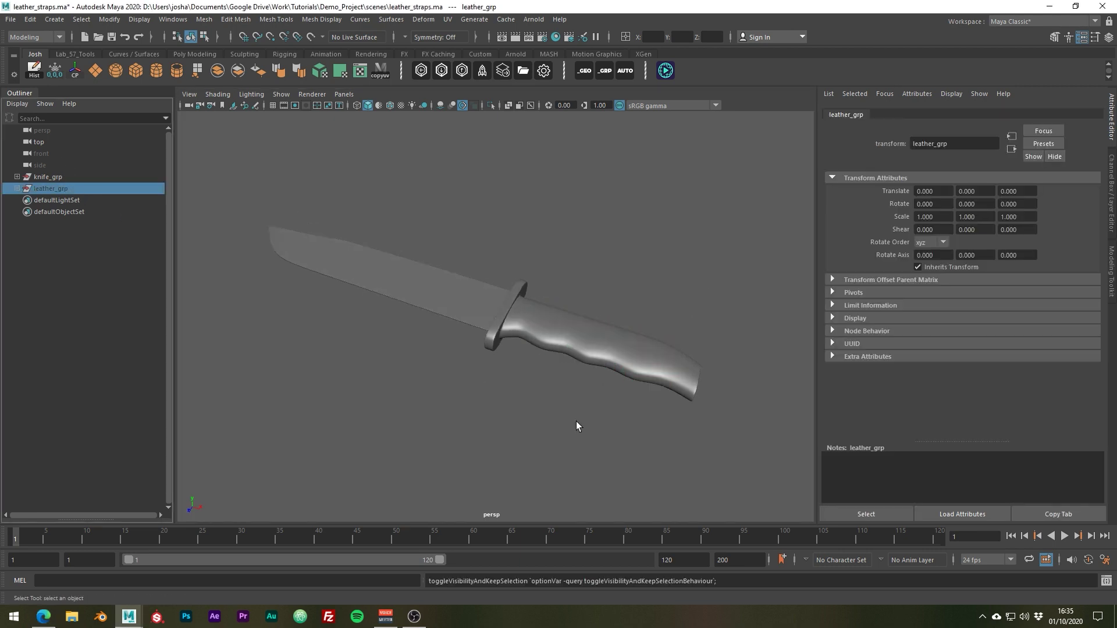
drag(664, 317, 405, 371)
alt+drag(555, 384, 545, 390)
alt+middle_drag(545, 389, 501, 404)
alt+right_drag(501, 404, 548, 407)
alt+middle_drag(548, 406, 581, 395)
alt+right_drag(581, 395, 594, 395)
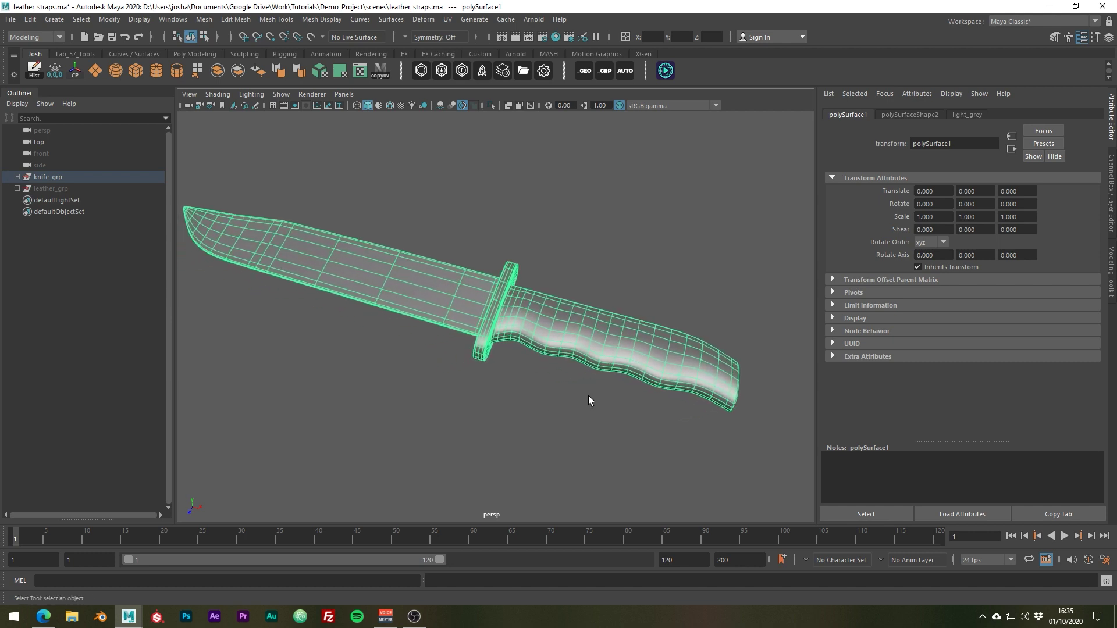
click(588, 395)
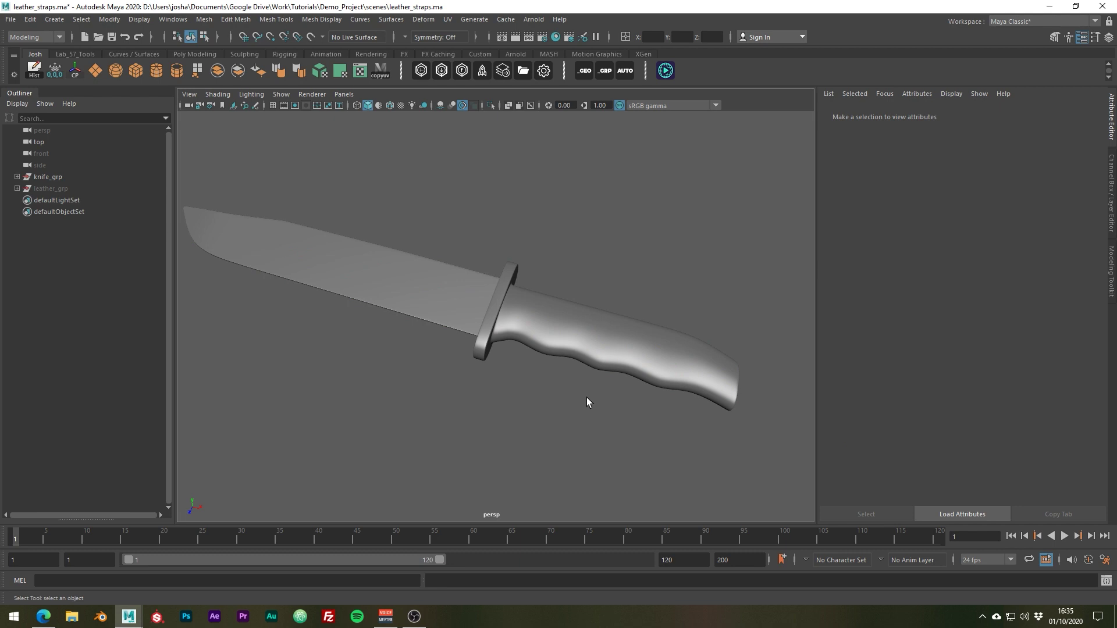
Select a full ring of faces around the middle of the knife handle and duplicate those faces
click(616, 348)
alt+drag(608, 347, 629, 312)
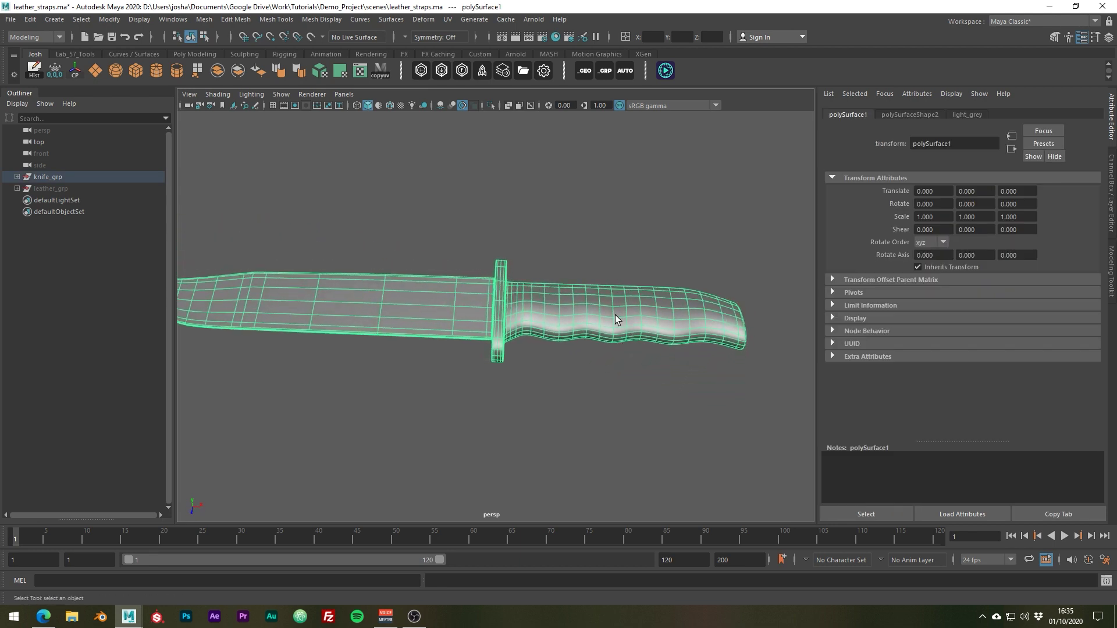
scroll(615, 315, up, 3)
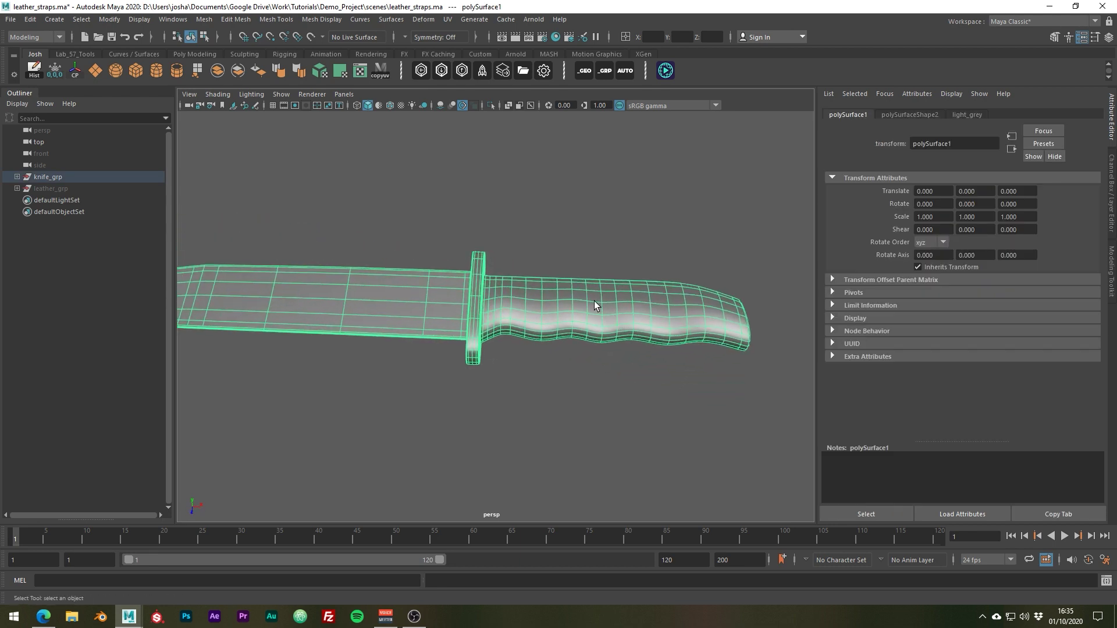
mouse_move(594, 302)
right_down()
mouse_move(589, 323)
mouse_move(594, 315)
right_up()
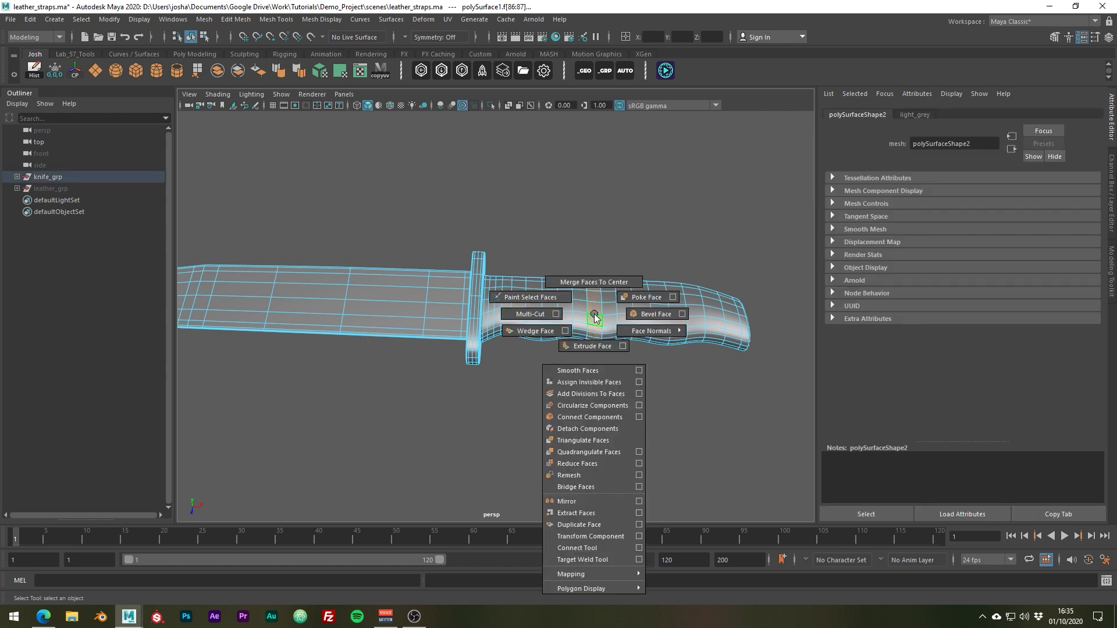
shift+right_drag(591, 384, 594, 527)
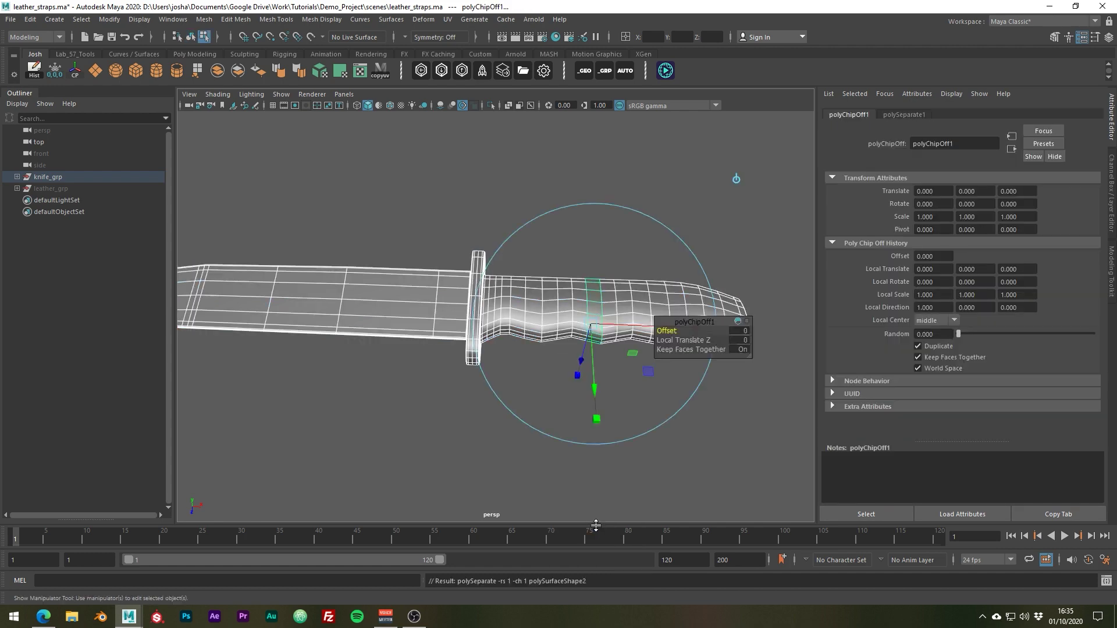
Return to object mode, select the duplicated face strip on the handle and center its pivot
key(w)
alt+drag(611, 466, 562, 343)
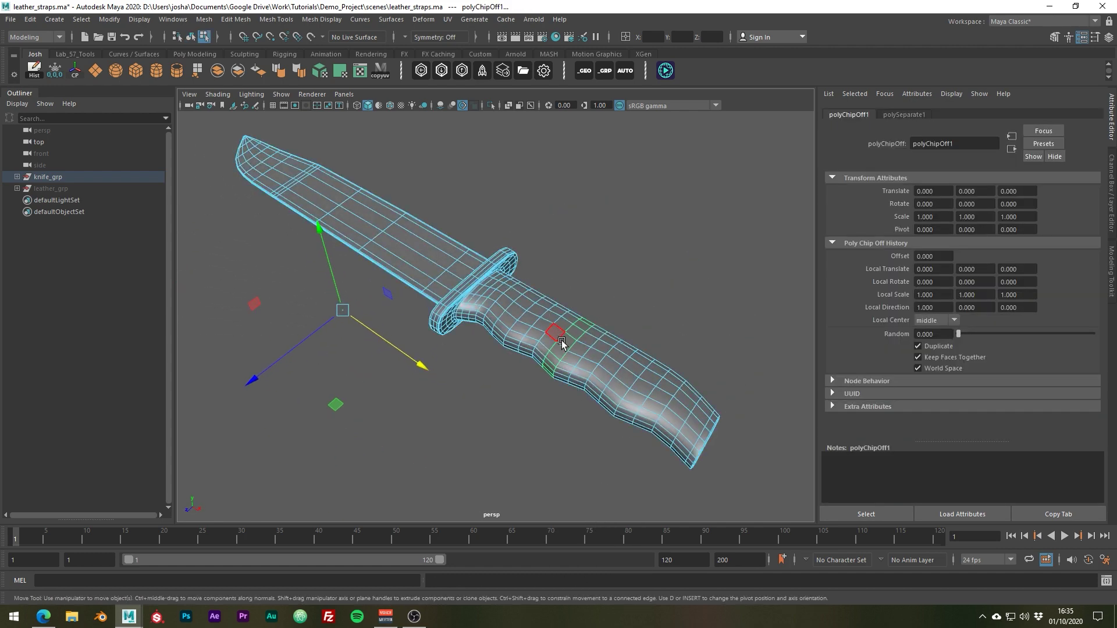
click(563, 342)
right_drag(564, 341, 646, 264)
click(646, 264)
click(567, 343)
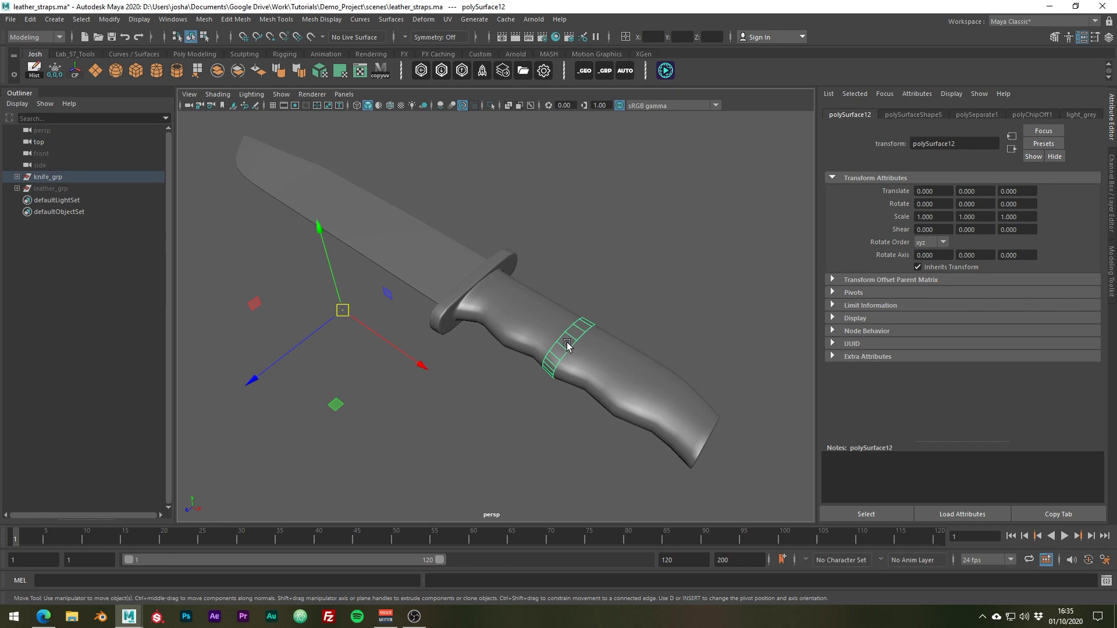
click(78, 72)
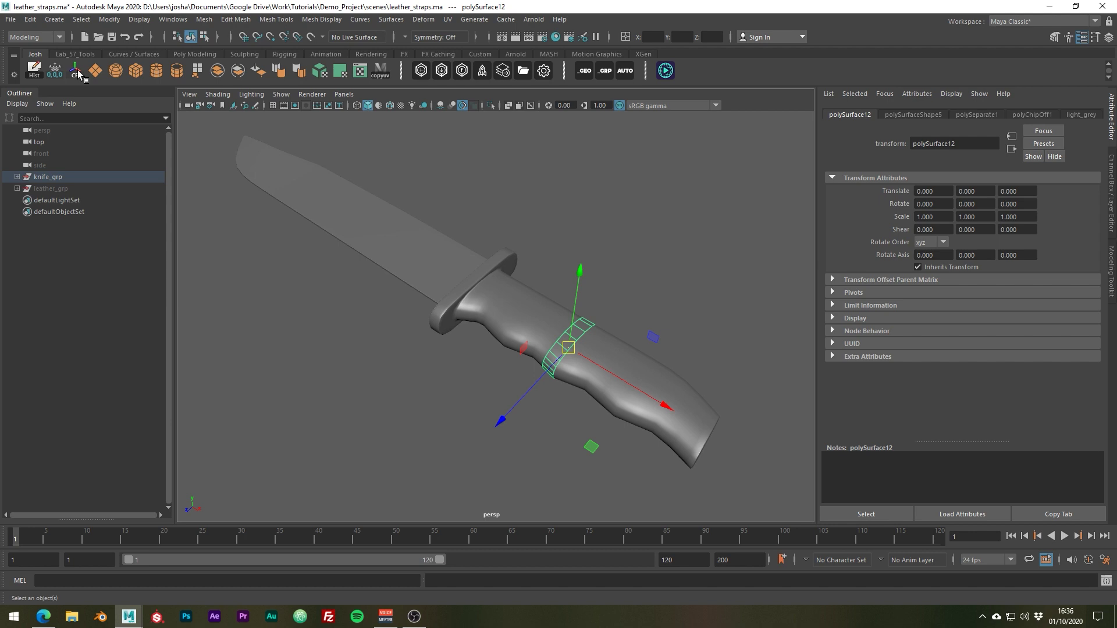
Scale the face strip uniformly to about 1.17 and assign it the existing dark_grey material
alt+drag(495, 308, 456, 296)
key(f)
alt+drag(576, 323, 525, 305)
key(r)
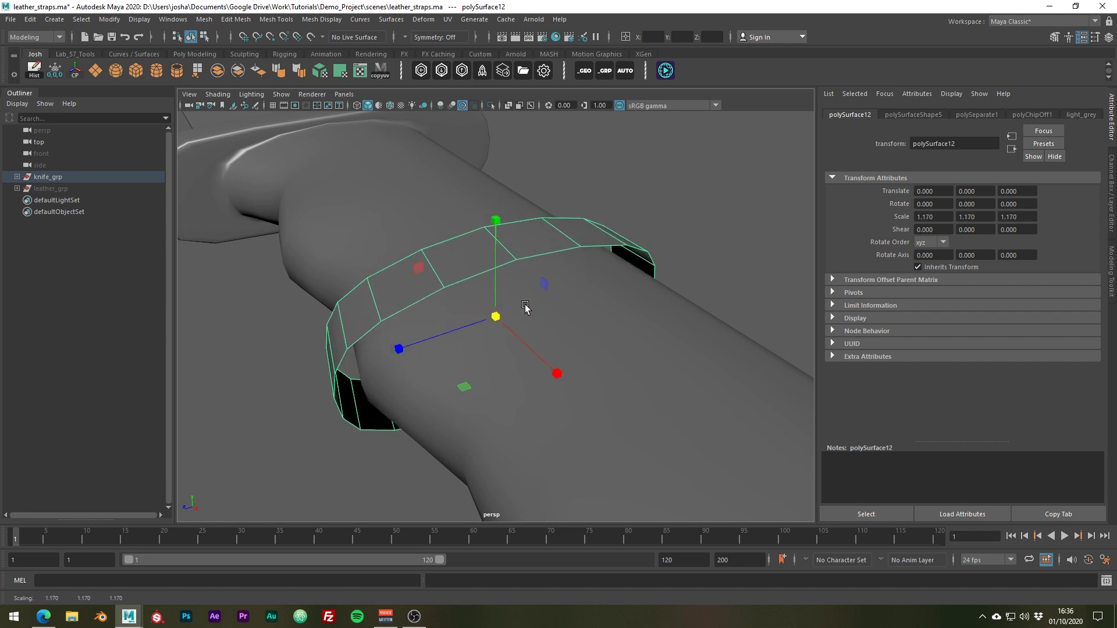
right_click(458, 271)
mouse_move(494, 575)
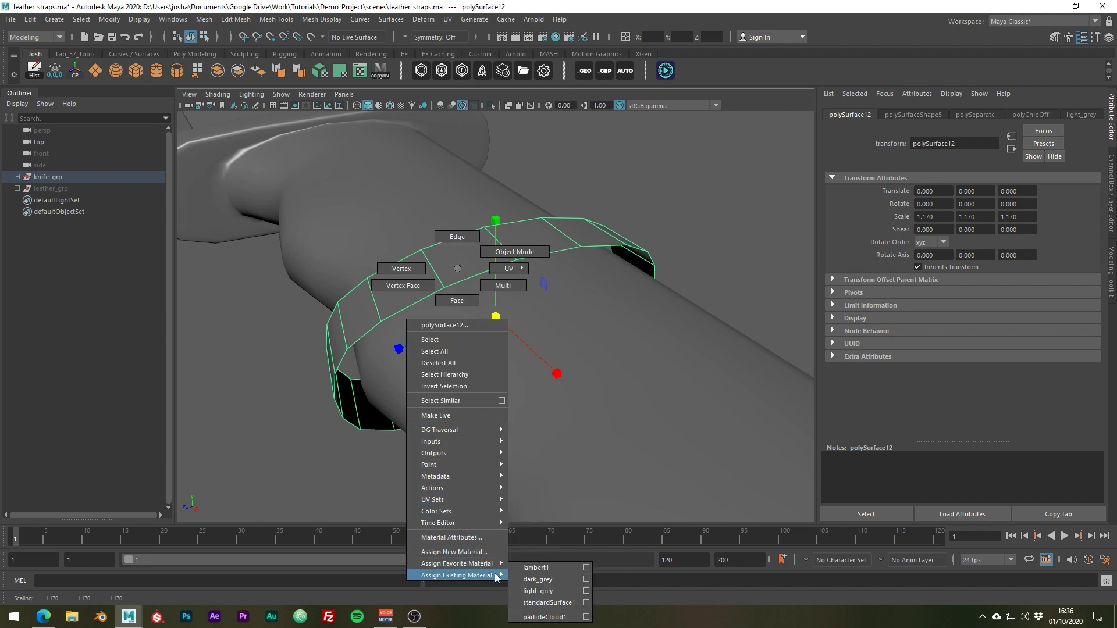
click(534, 584)
Duplicate the strip toward the pommel to about 0.78 in X and rotate the copy to about -15 degrees in Y
alt+drag(500, 518, 412, 437)
key(w)
alt+drag(588, 421, 568, 429)
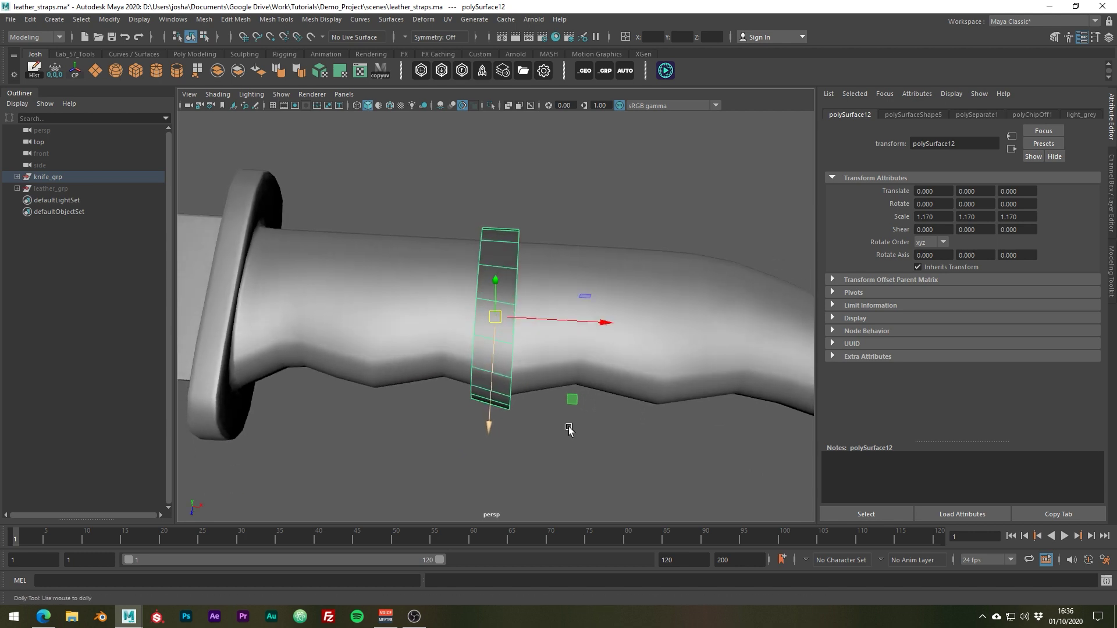
alt+right_drag(569, 428, 538, 402)
shift+drag(533, 320, 598, 320)
key(e)
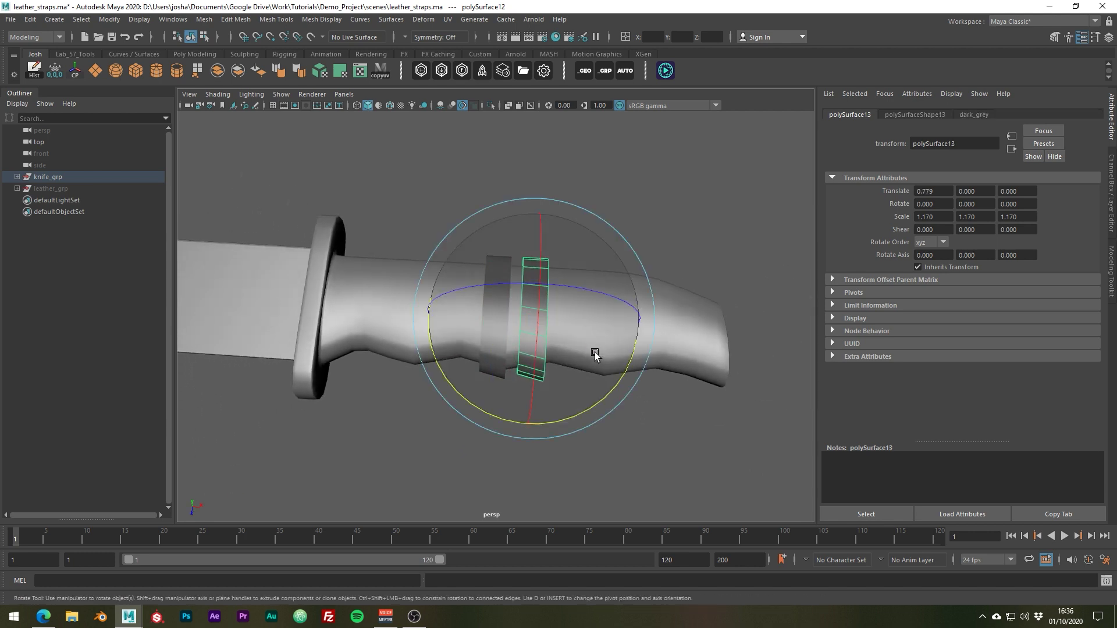
drag(610, 394, 588, 403)
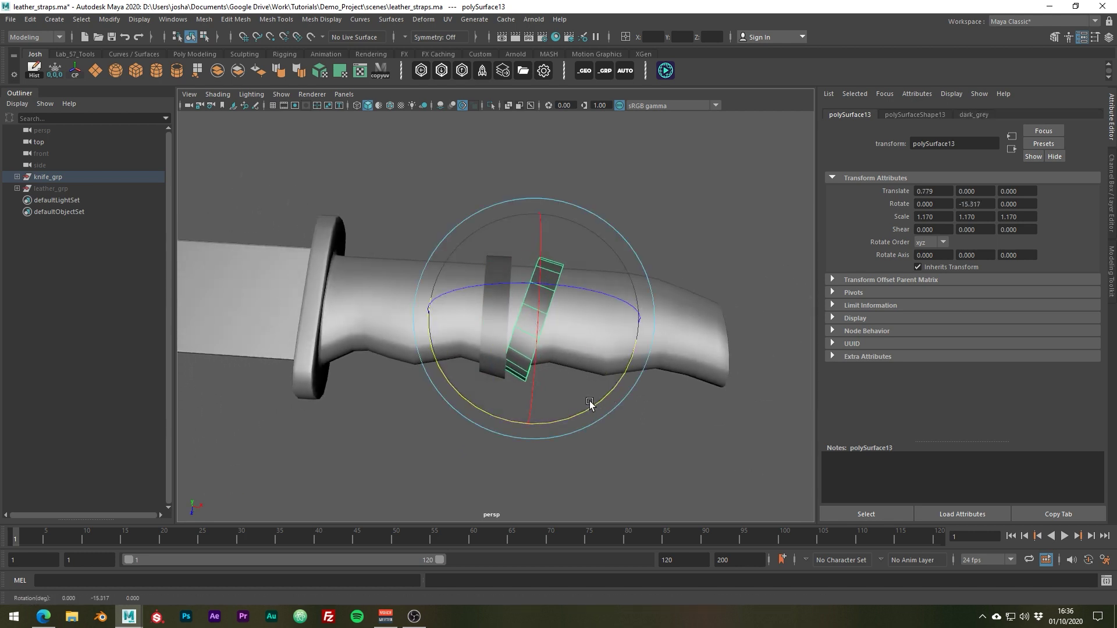
Duplicate the tilted strip toward the pommel to about 1.62 in X and rotate the copy to about 3.5 degrees in Y
key(w)
shift+drag(584, 326, 623, 324)
key(e)
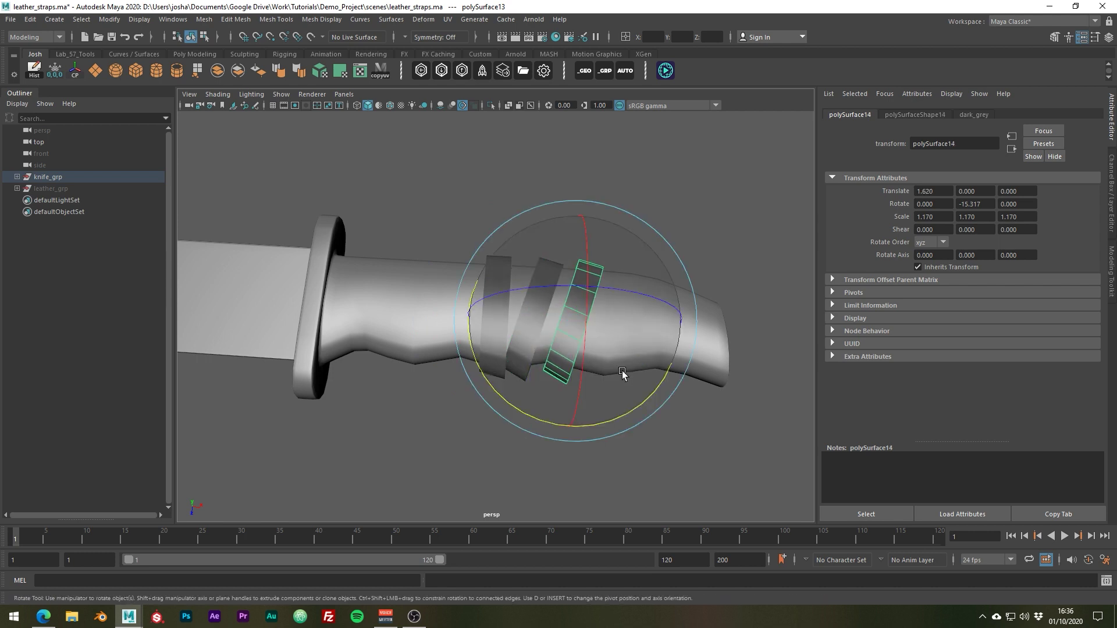
mouse_move(619, 417)
mouse_down()
mouse_move(673, 412)
mouse_move(649, 400)
mouse_up()
Place another copy of the strip further toward the pommel and tilt it the opposite way to cross its neighbour
key(w)
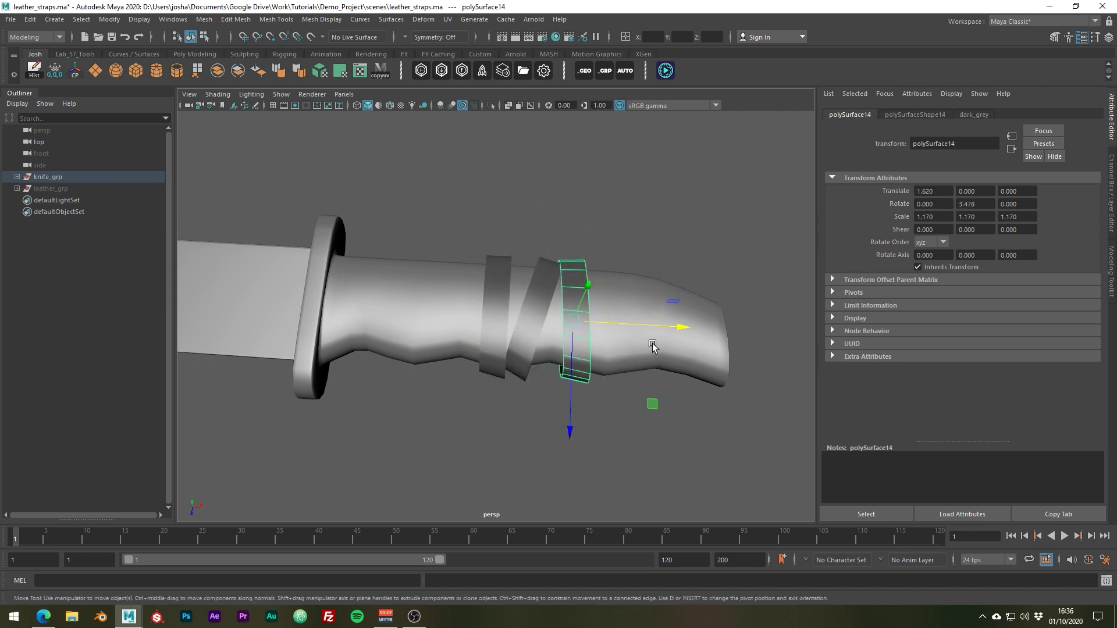
mouse_move(654, 326)
mouse_down()
mouse_move(634, 327)
mouse_move(656, 328)
mouse_up()
shift+click(646, 328)
key(ctrl+z)
key(e)
drag(662, 405, 636, 419)
Duplicate the strip toward the pommel to about 2.7 in X and rotate the copy to about 10.8 degrees in Y
key(w)
shift+drag(649, 322, 679, 319)
key(e)
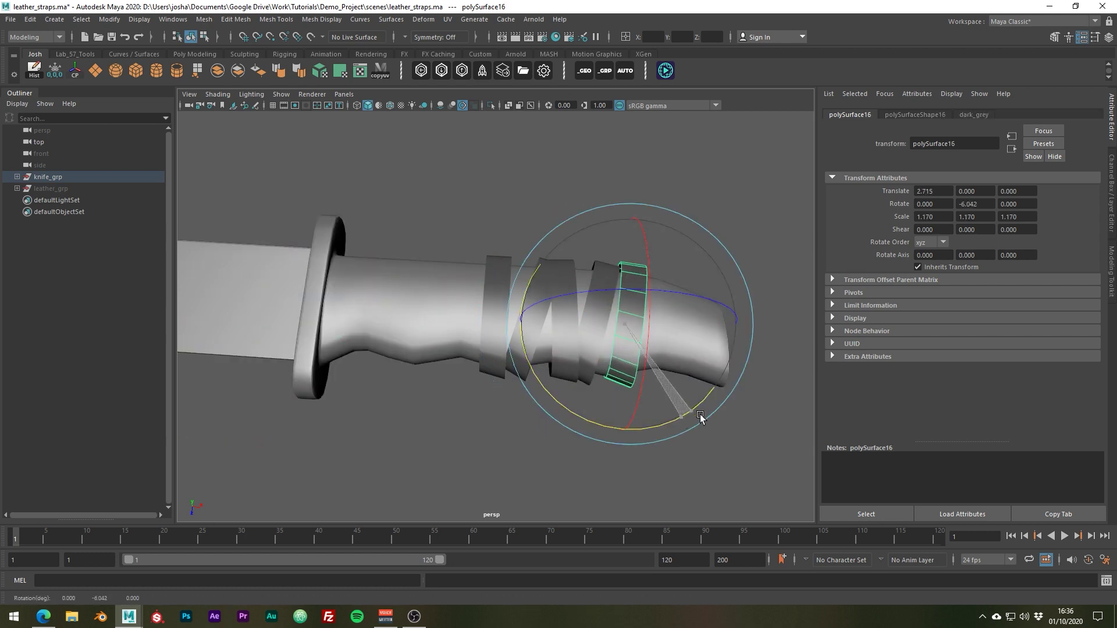
mouse_move(704, 413)
mouse_down()
mouse_move(717, 408)
mouse_move(681, 418)
mouse_move(689, 411)
mouse_up()
key(w)
key(e)
Duplicate a last strip near the pommel, rotate it nearly upright and nudge it slightly back toward the blade
key(w)
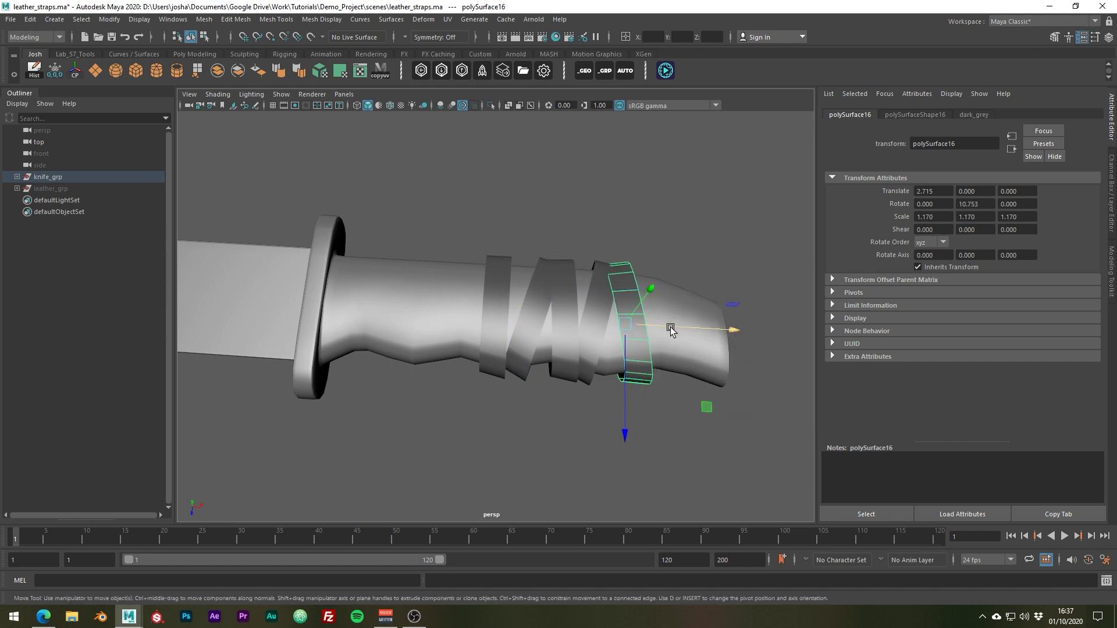
drag(670, 327, 711, 329)
key(e)
drag(698, 419, 678, 428)
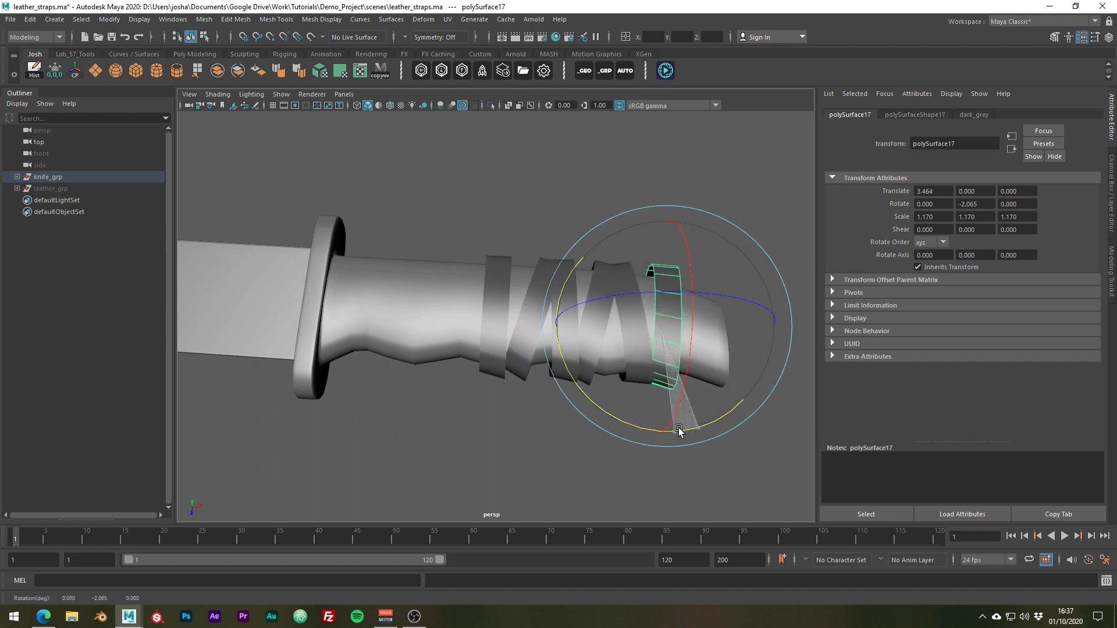
key(w)
drag(711, 329, 706, 329)
Select the original strip in the middle of the handle and rotate it to about 5.7 degrees in Y
click(494, 316)
key(e)
drag(560, 409, 568, 403)
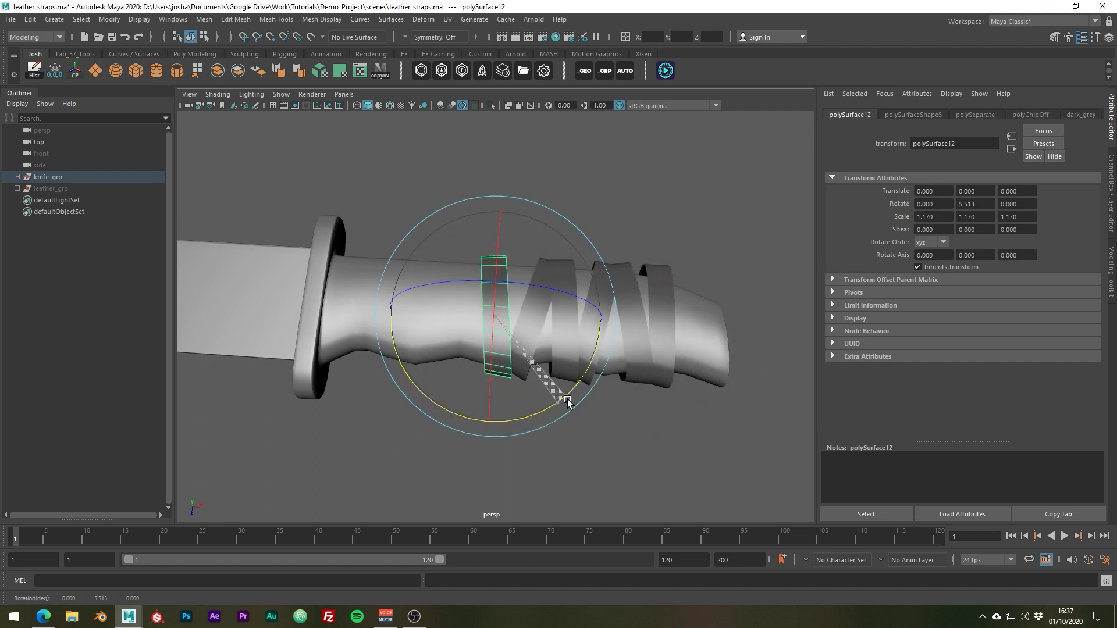
Duplicate the original strip toward the guard to about -0.63 in X and rotate the copy to about -7.3 degrees in Y
key(w)
drag(579, 321, 541, 322)
key(e)
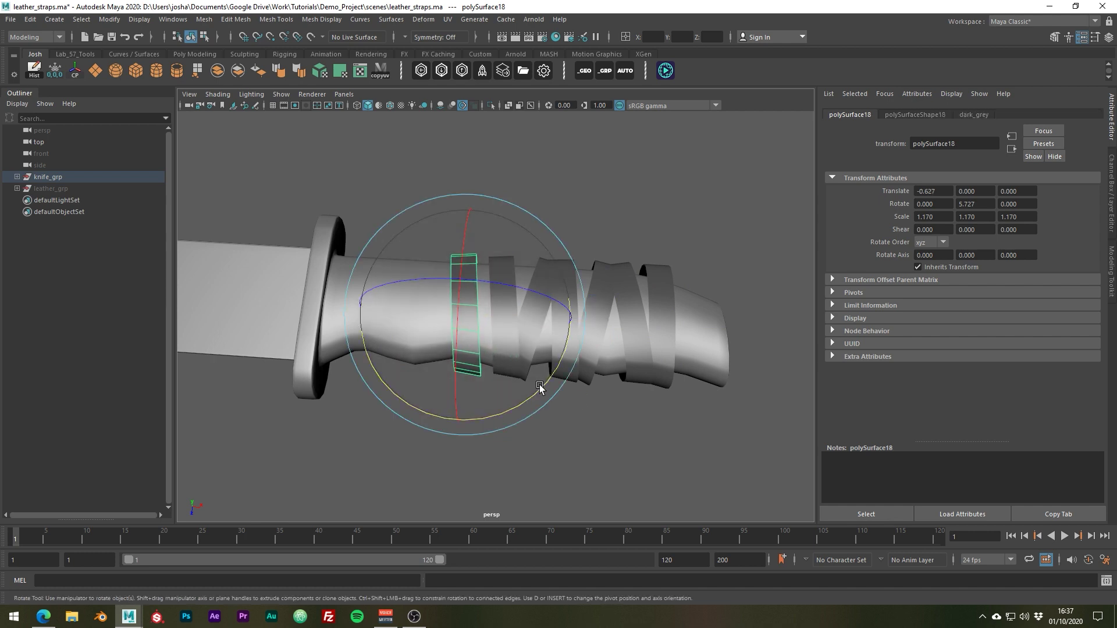
drag(539, 386, 518, 393)
Duplicate the strip toward the guard, tilt the copy the opposite way and nudge it slightly back toward the pommel
key(w)
shift+drag(573, 321, 516, 320)
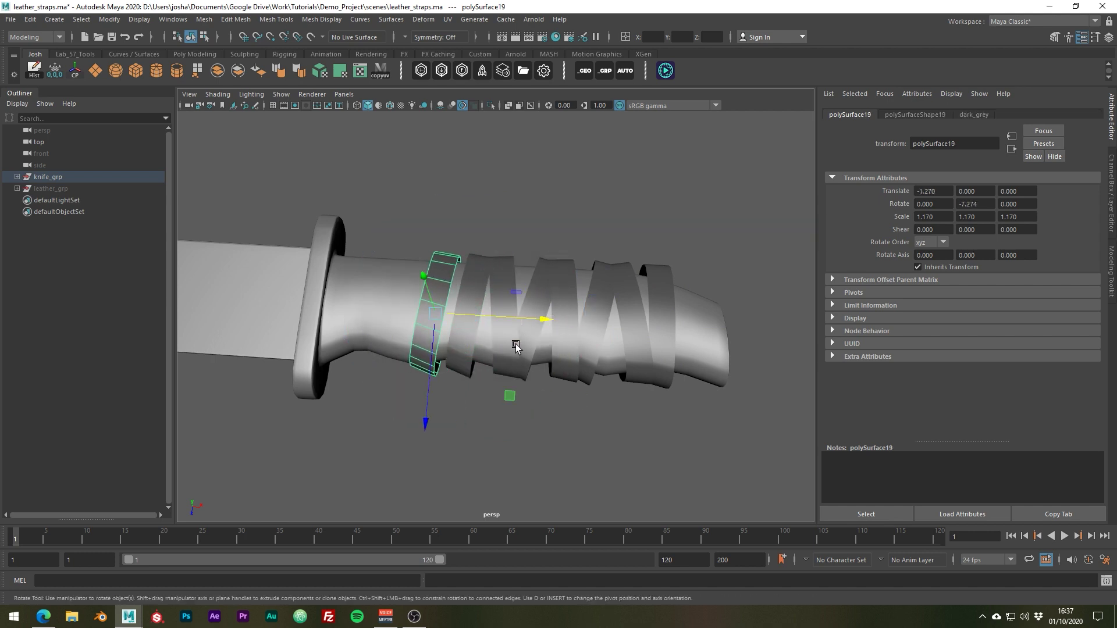
key(e)
drag(502, 394, 529, 381)
key(w)
drag(539, 322, 545, 322)
Duplicate the strip toward the guard to about -1.74 in X and rotate the copy to about -5.3 degrees in Y
alt+drag(544, 325, 537, 349)
shift+drag(510, 318, 475, 321)
key(e)
drag(487, 382, 468, 400)
Duplicate the strip toward the guard to about -2.46 in X and rotate the copy to about 11 degrees in Y
key(w)
mouse_move(477, 321)
mouse_down()
mouse_move(487, 318)
mouse_move(452, 321)
mouse_up()
key(e)
drag(459, 385, 491, 363)
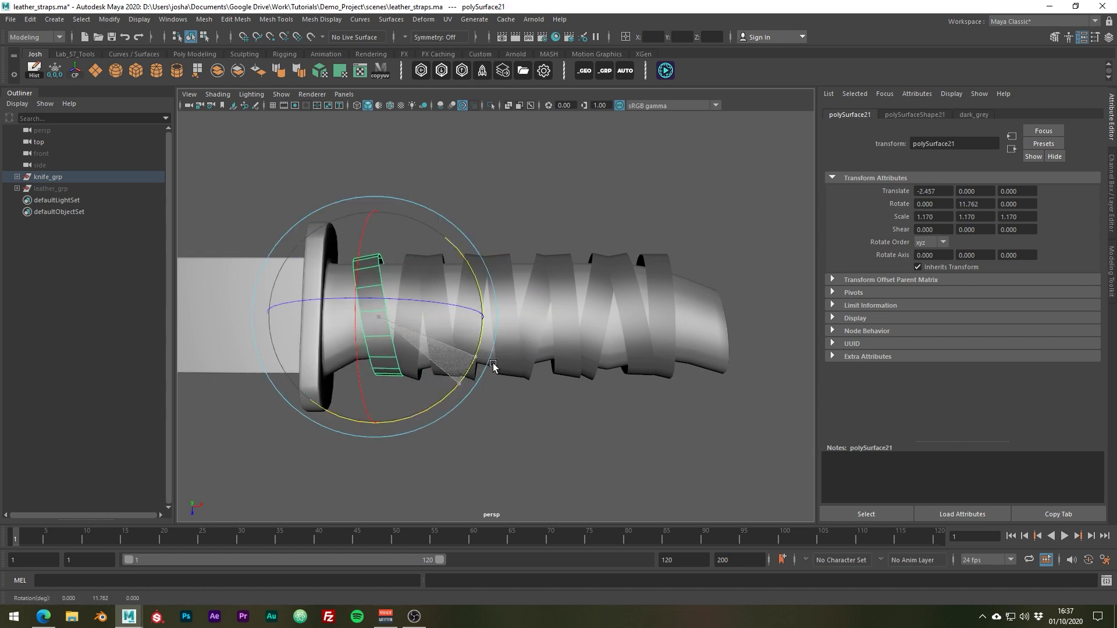
Duplicate a last strip beside the guard, rotated to about 1.9 degrees in Y and placed at about -2.87 in X
key(w)
drag(470, 319, 459, 324)
key(e)
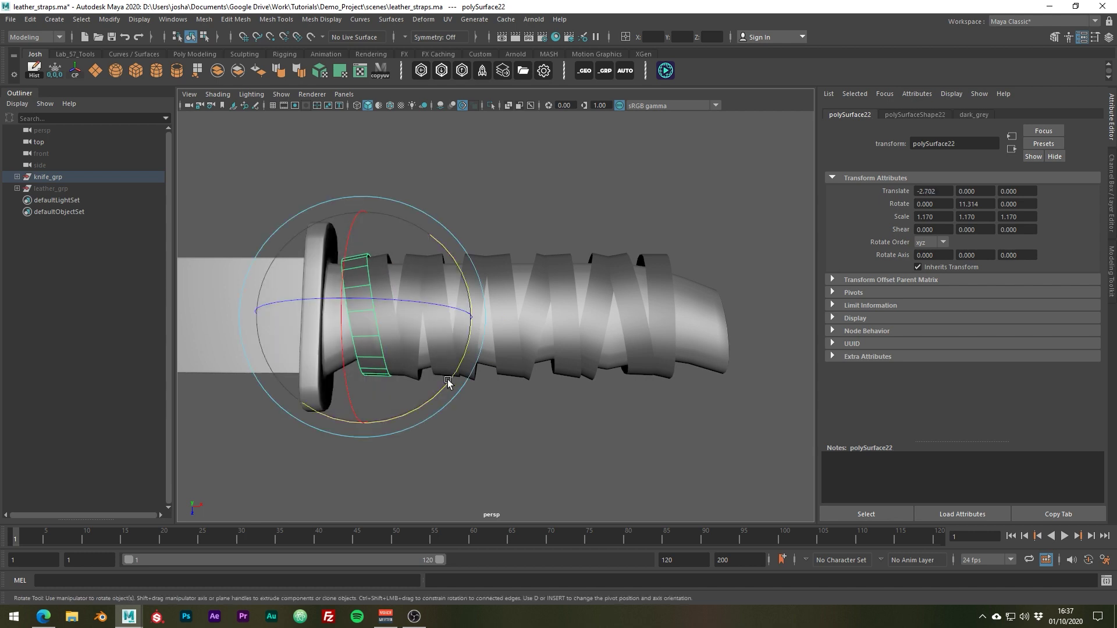
drag(448, 379, 438, 386)
key(w)
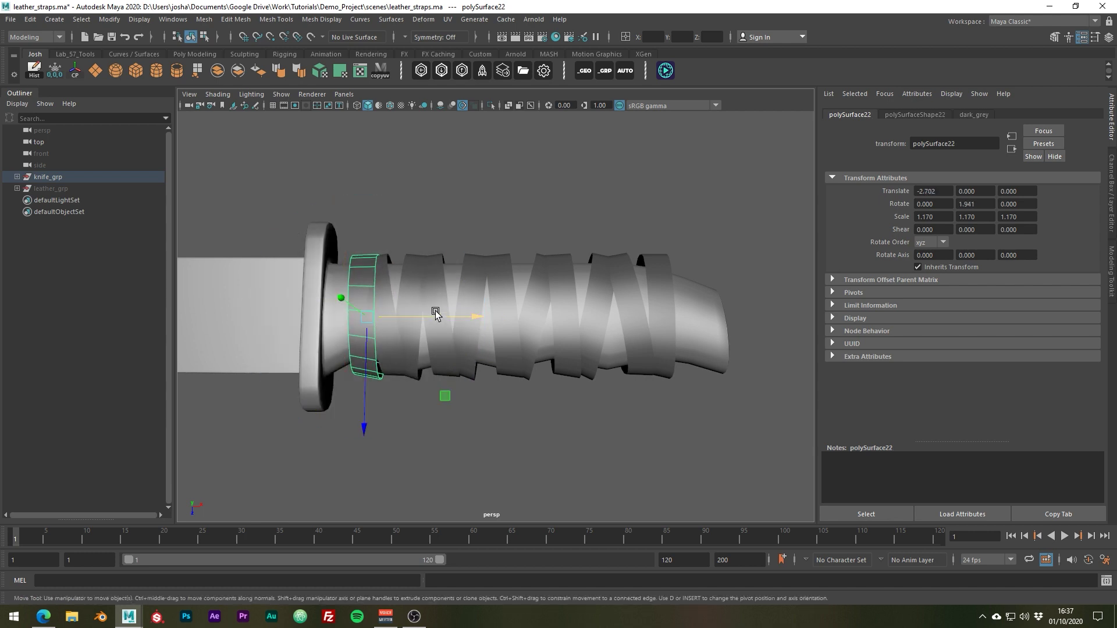
drag(436, 317, 427, 320)
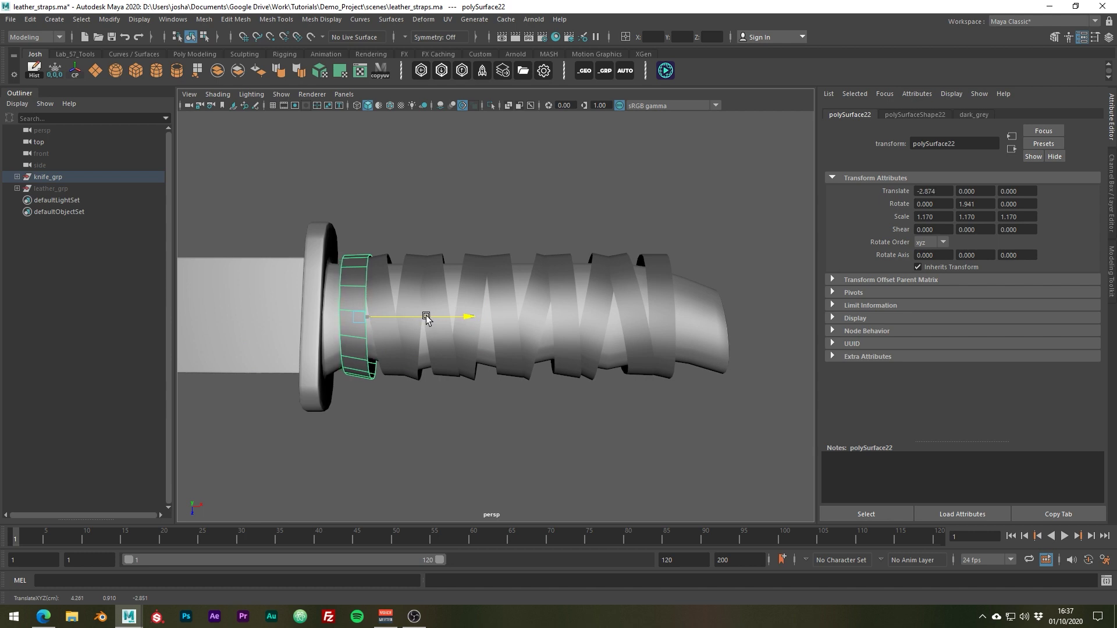
Select all the handle strips without the knife and combine them into one mesh
alt+drag(600, 418, 513, 375)
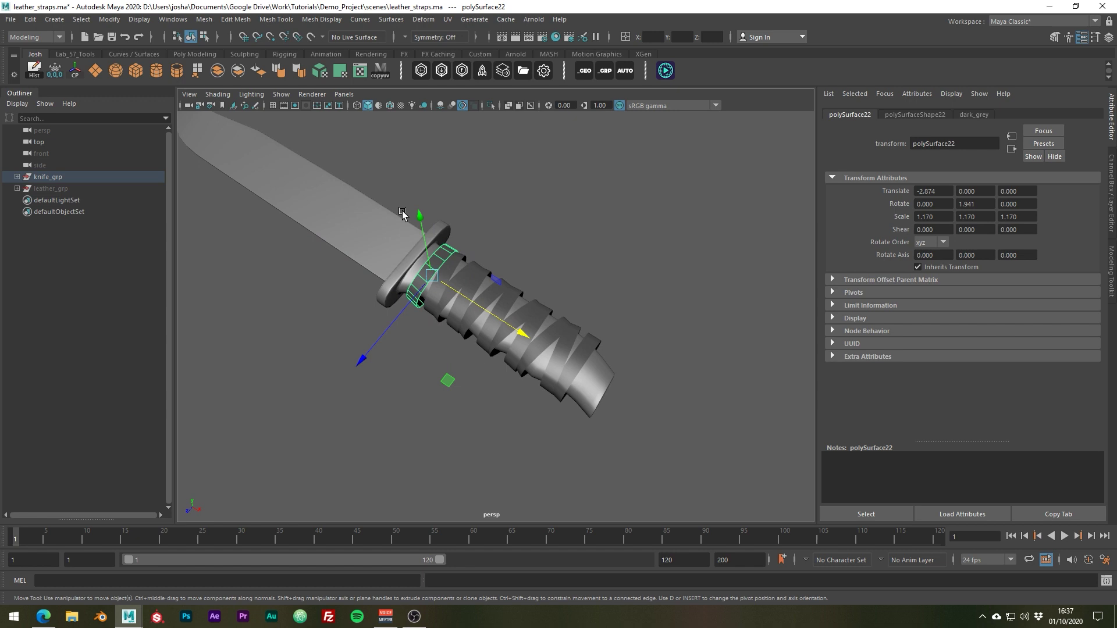
drag(402, 209, 603, 423)
ctrl+drag(369, 171, 279, 245)
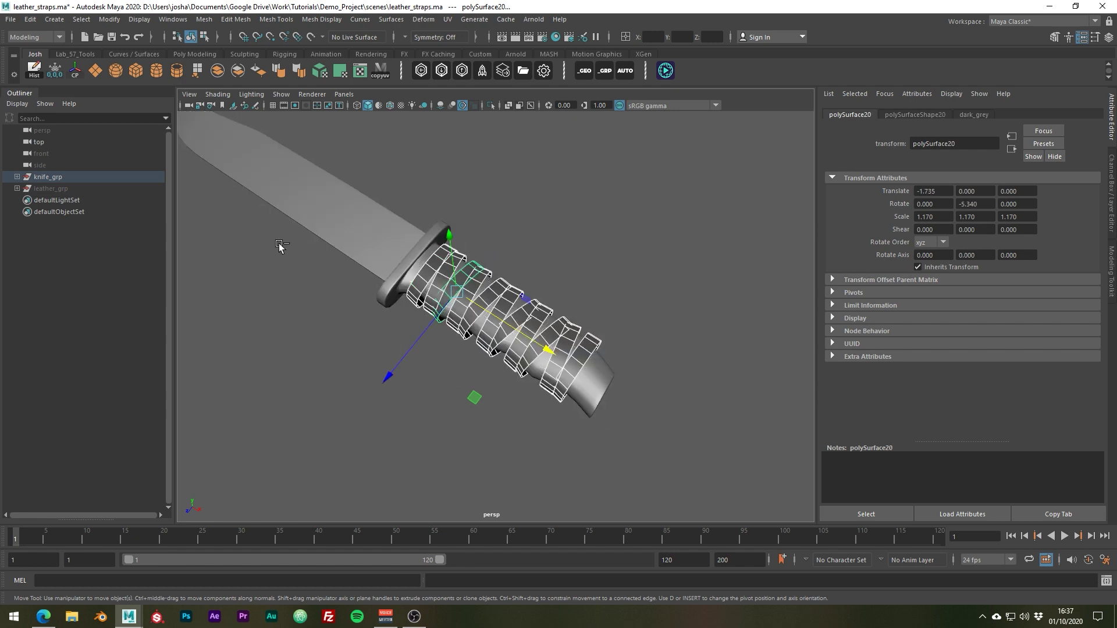
shift+right_click(543, 254)
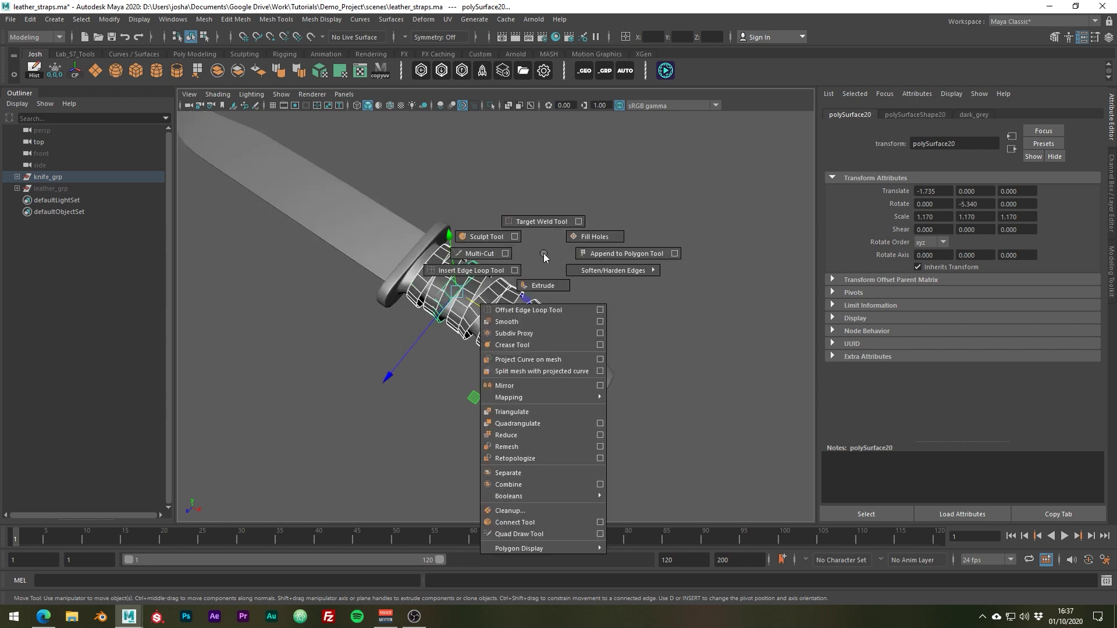
click(528, 485)
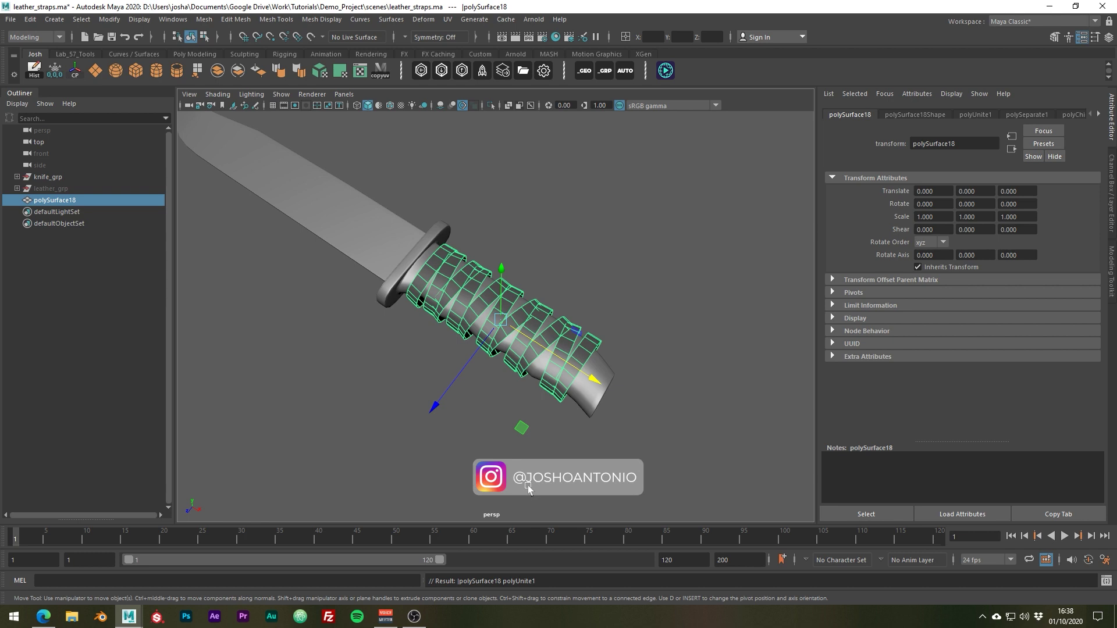
Open the ShrinkWrap options for the combined strap mesh with the projection set to Closest
alt+drag(535, 470, 588, 448)
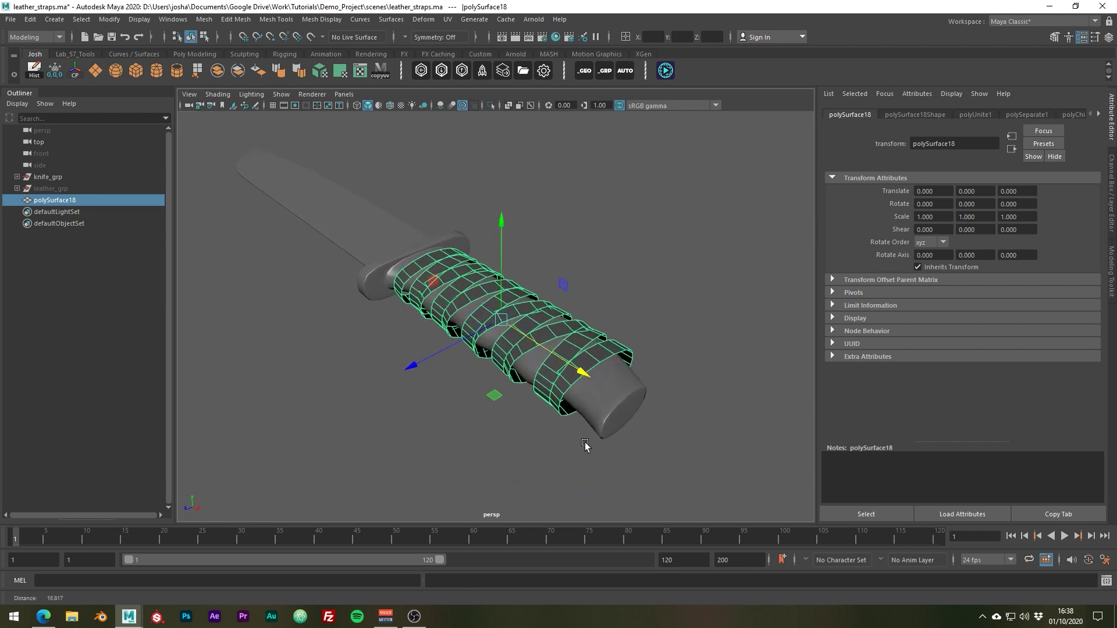
click(422, 19)
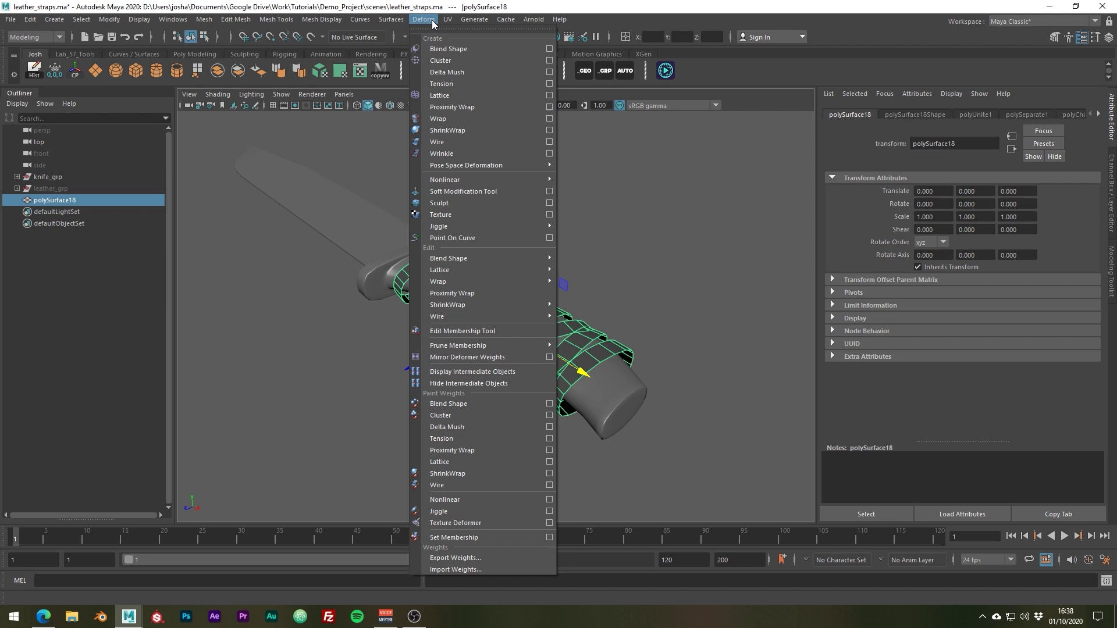
click(549, 131)
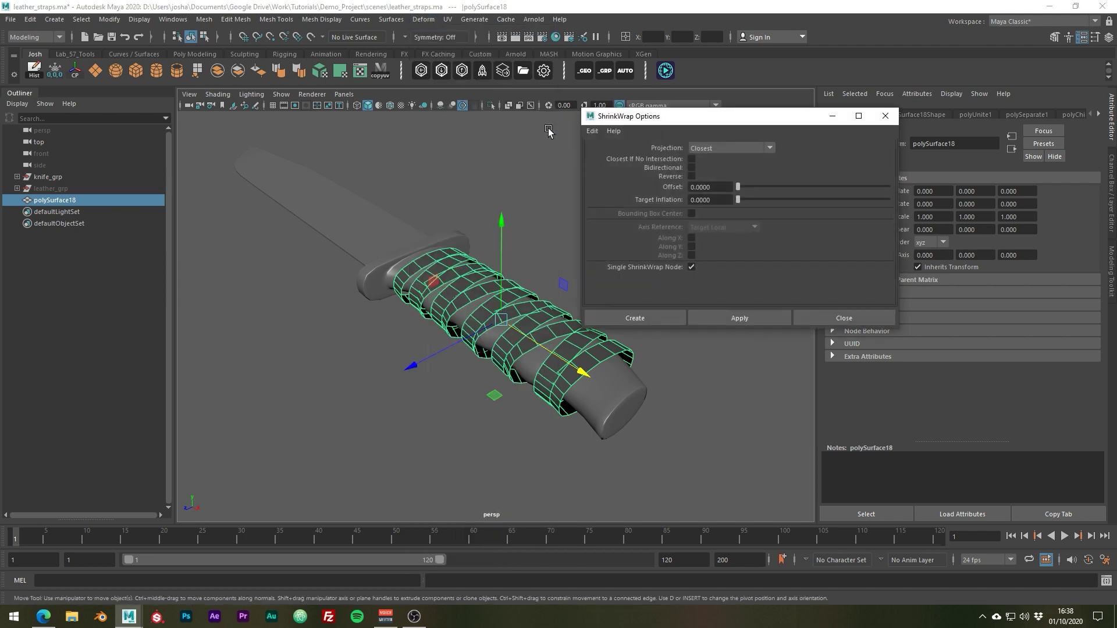
click(720, 150)
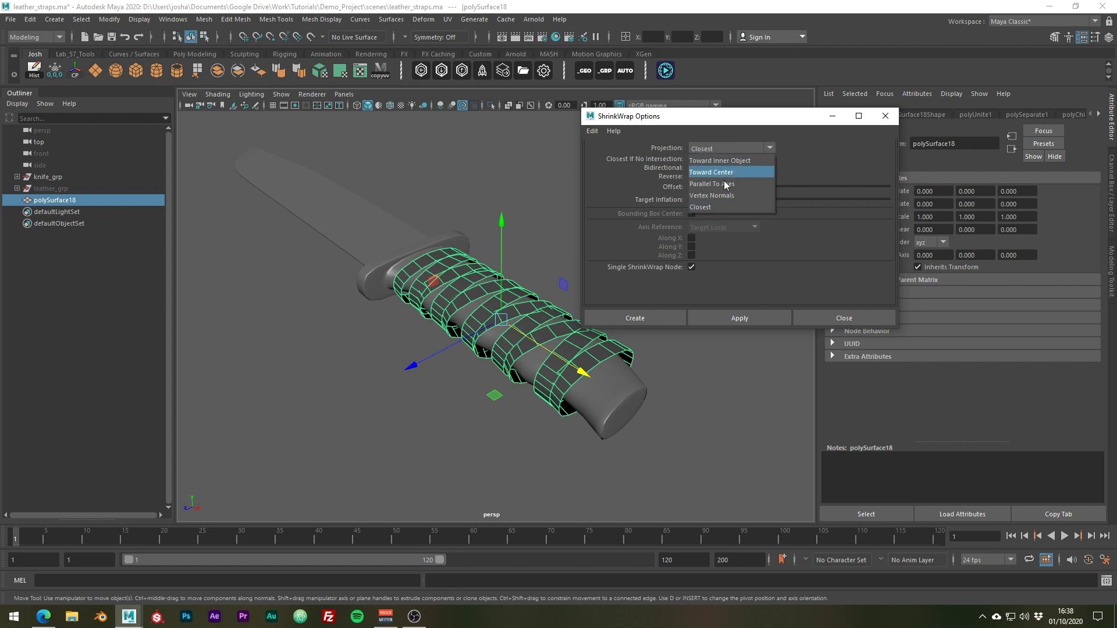
click(717, 205)
Add the knife to the selection as target, shrink-wrap the straps onto its handle, and close the options
alt+drag(515, 237, 509, 266)
click(533, 228)
click(494, 288)
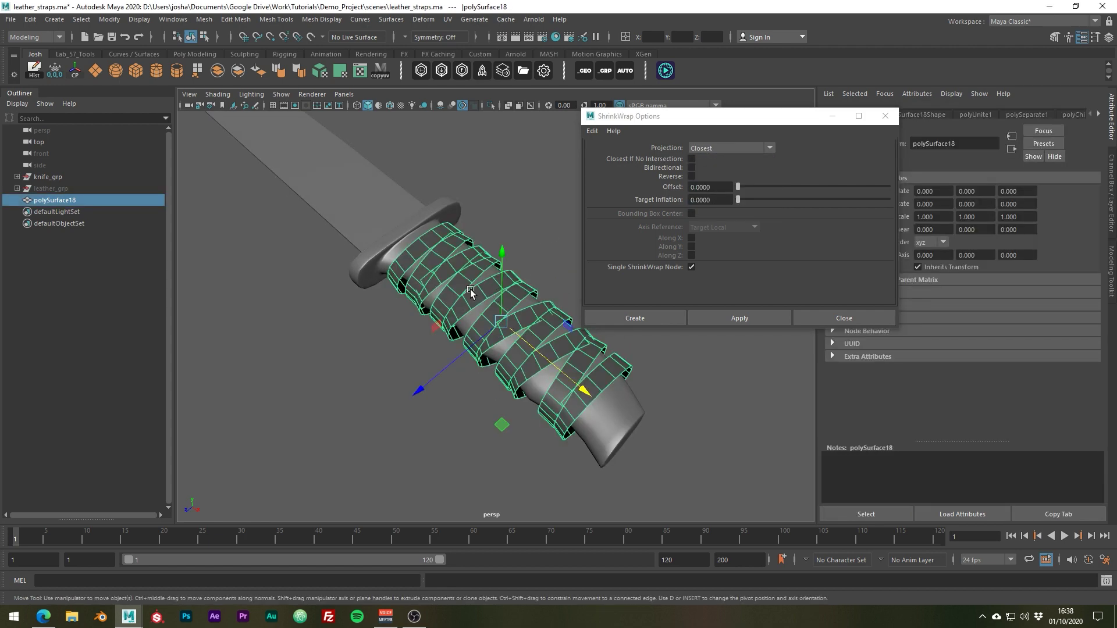
shift+click(397, 218)
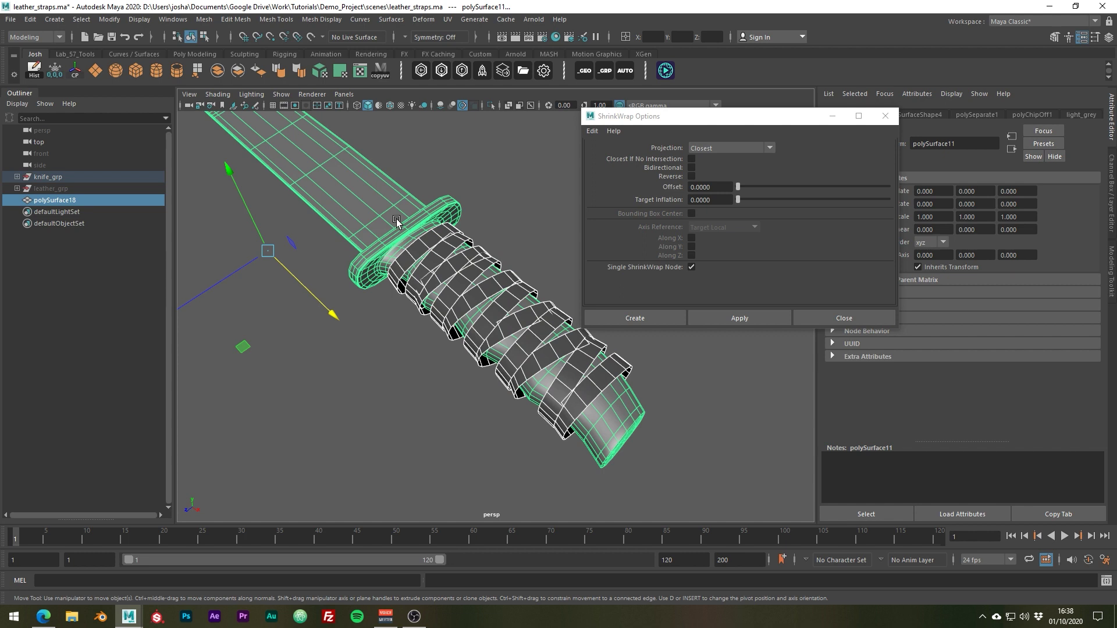
click(734, 317)
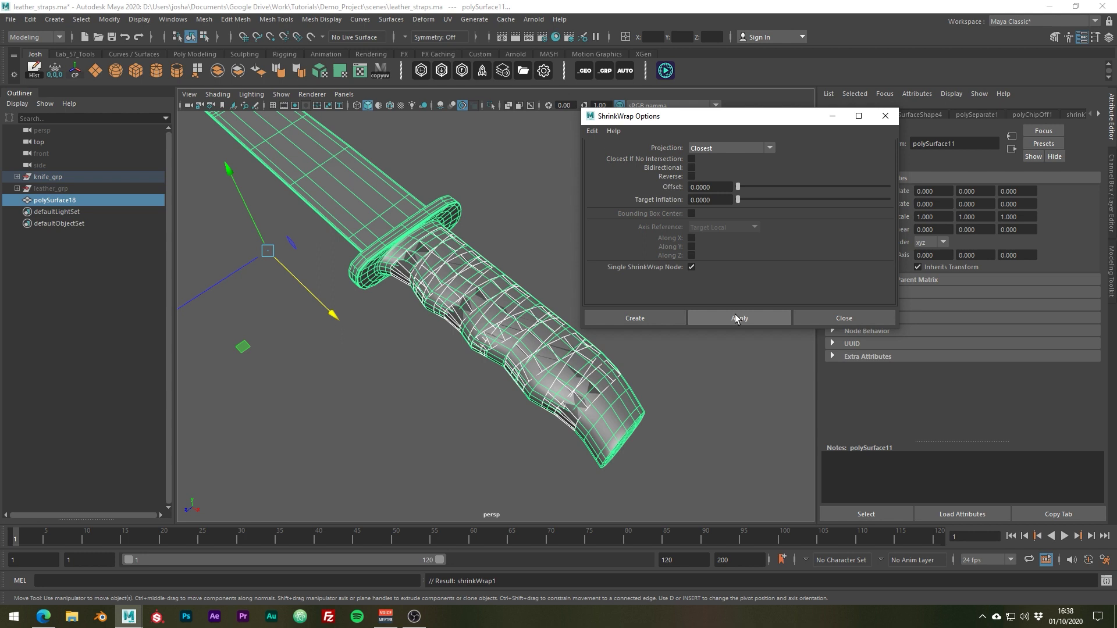
click(837, 318)
click(686, 372)
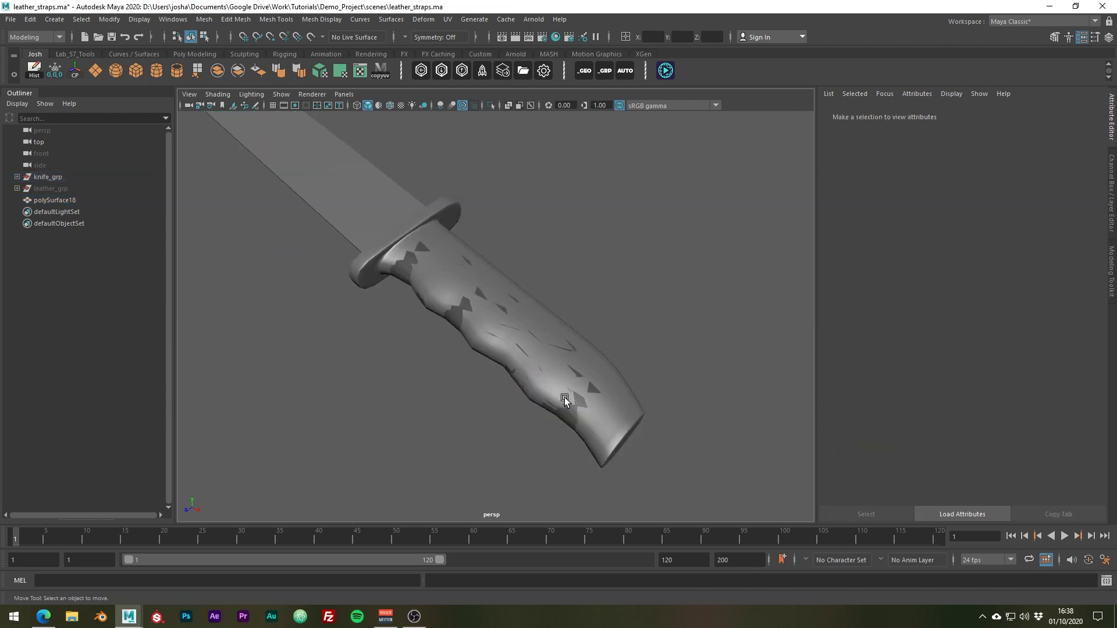
Extrude the faces of the shrink-wrapped straps outward with a local Z translation of about 0.123
click(566, 408)
alt+drag(561, 414, 536, 372)
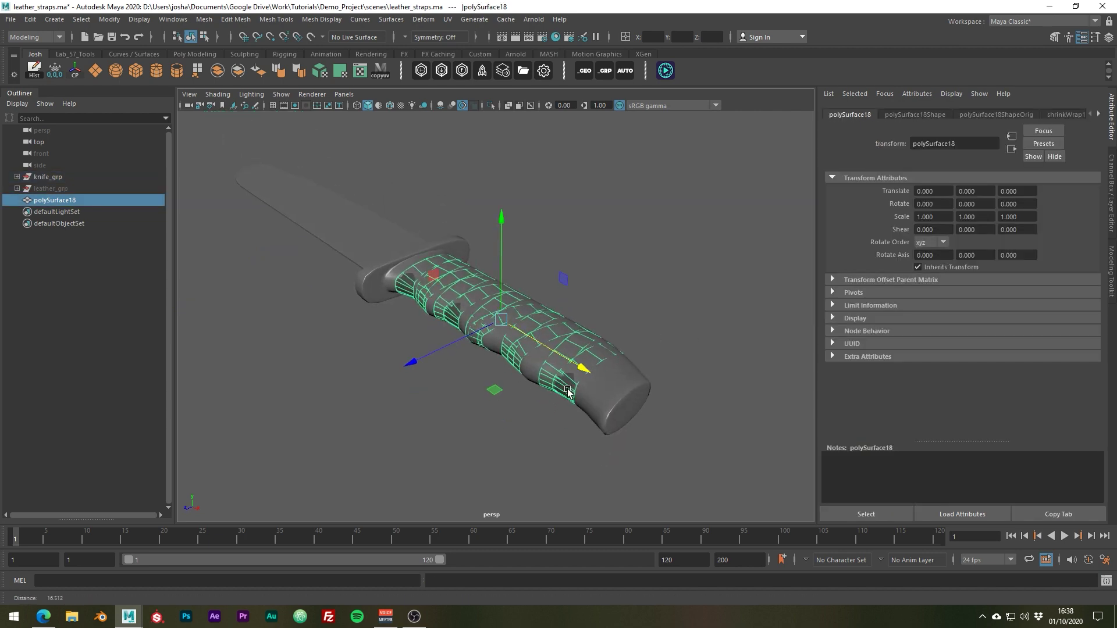
alt+right_drag(568, 391, 669, 412)
key(ctrl+e)
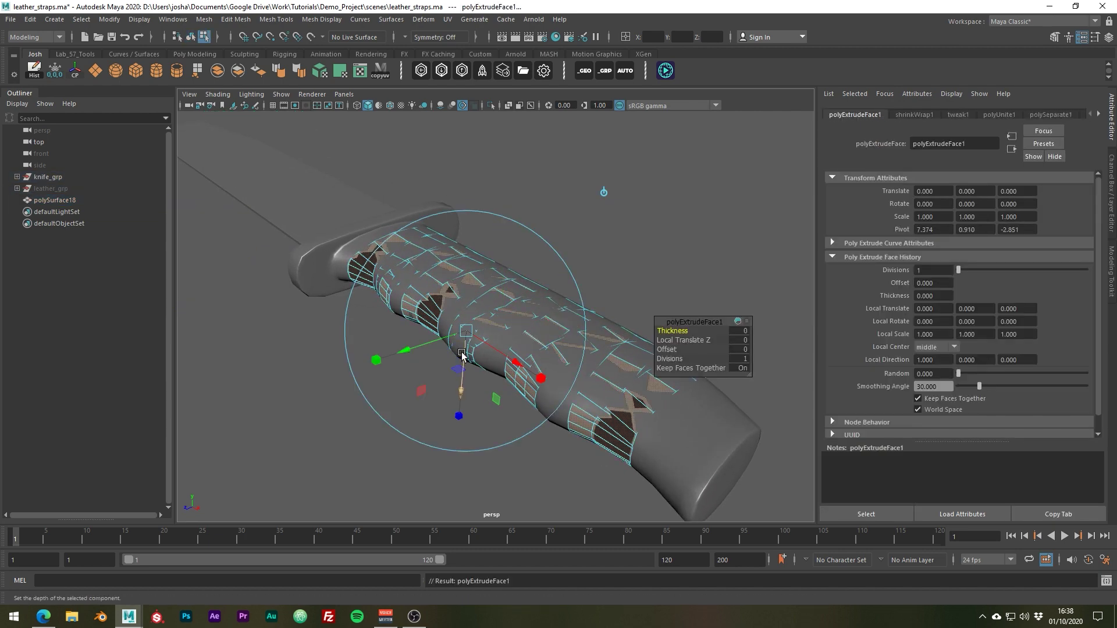
drag(461, 353, 463, 361)
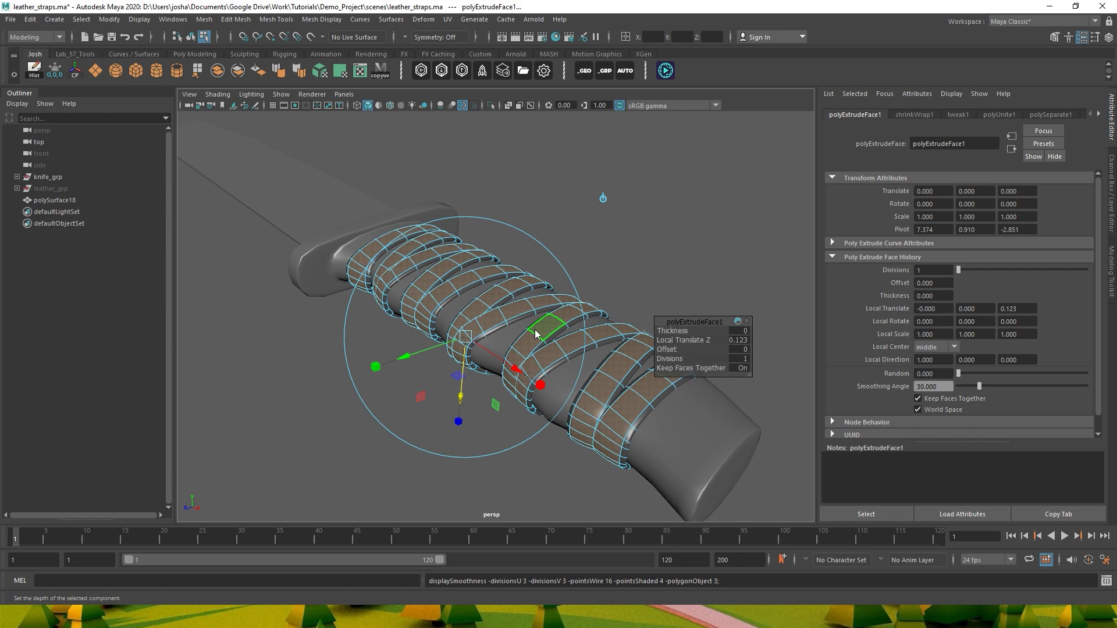
click(611, 264)
Insert Multi-Cut edge loops close to the borders of the extruded straps to sharpen their edges
alt+drag(610, 264, 660, 347)
click(662, 343)
alt+middle_drag(689, 341, 577, 330)
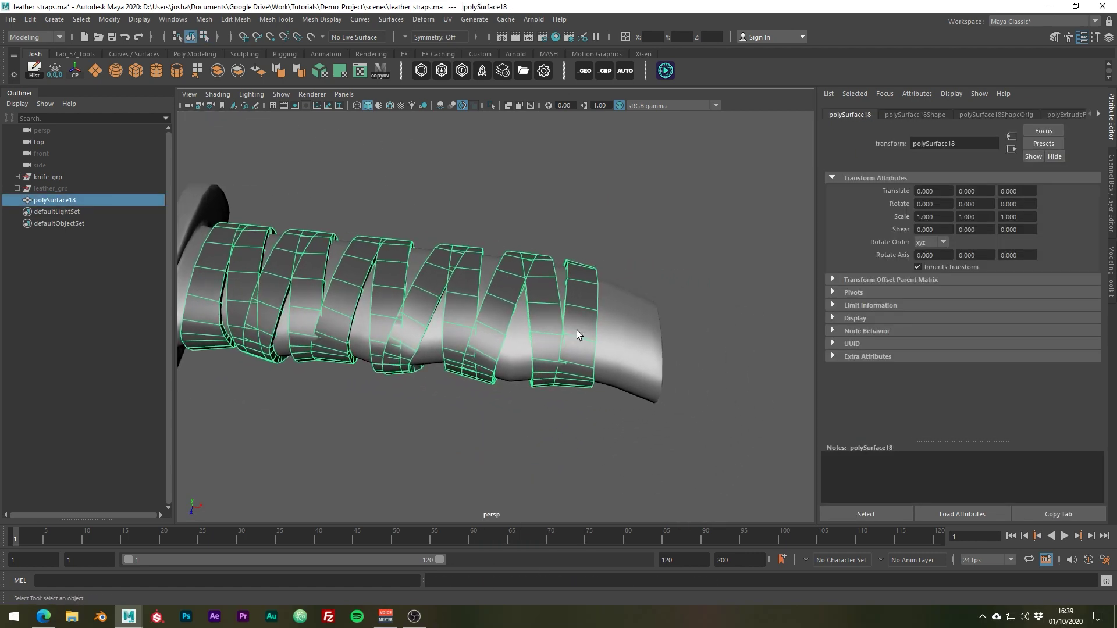
alt+right_drag(577, 330, 527, 300)
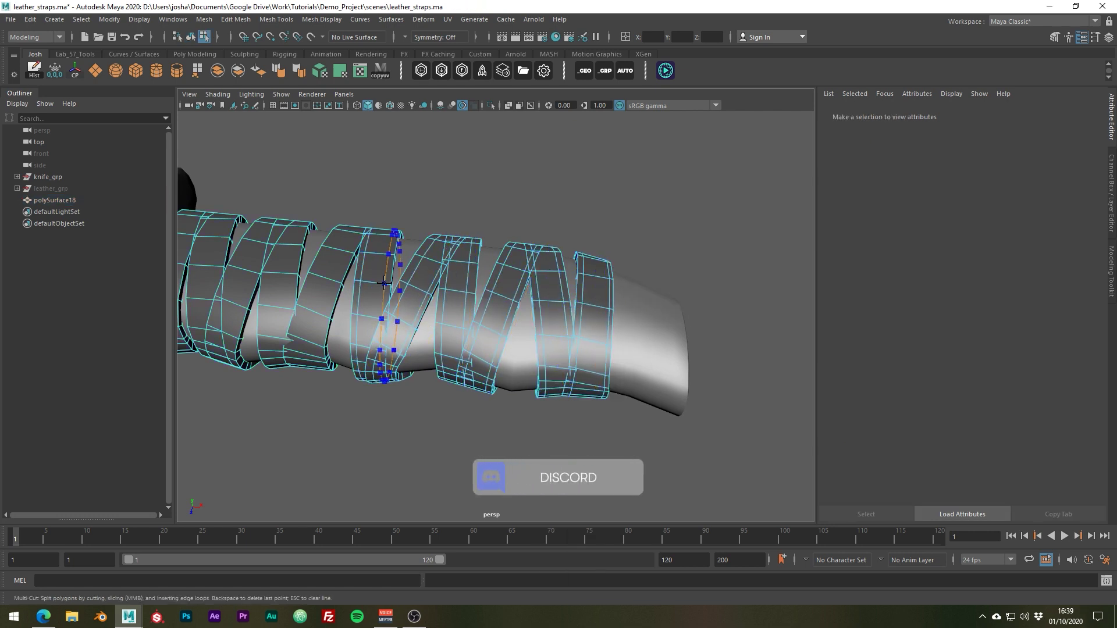
alt+middle_drag(331, 285, 397, 311)
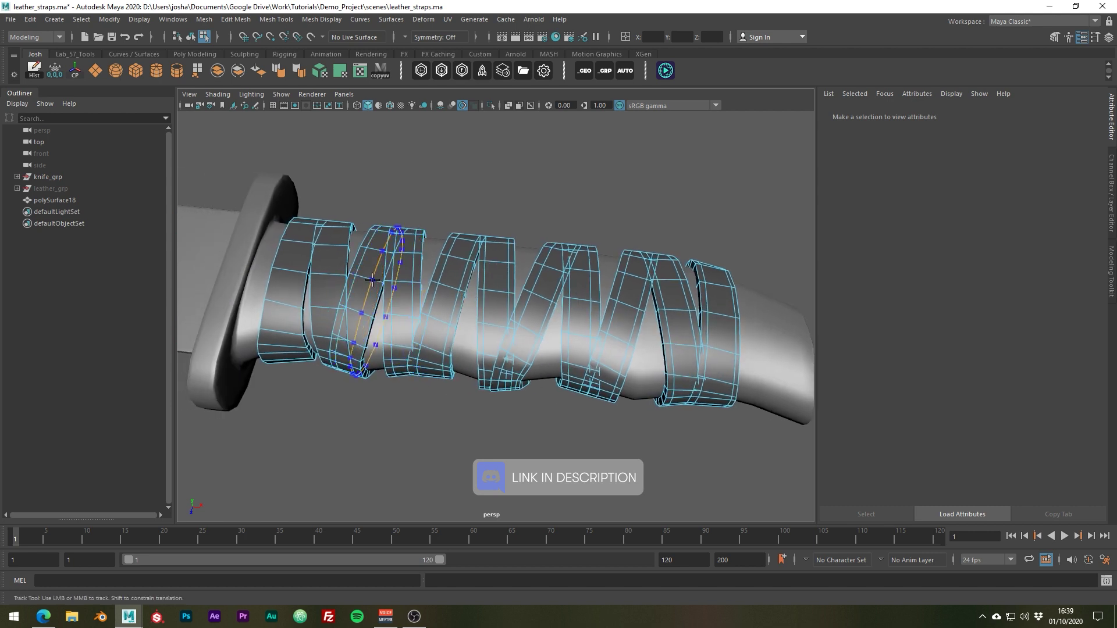
Display the straps with smooth mesh preview, return to object mode and clear the selection
key(3)
right_click(300, 271)
right_drag(312, 267, 349, 254)
click(455, 201)
scroll(473, 237, down, 7)
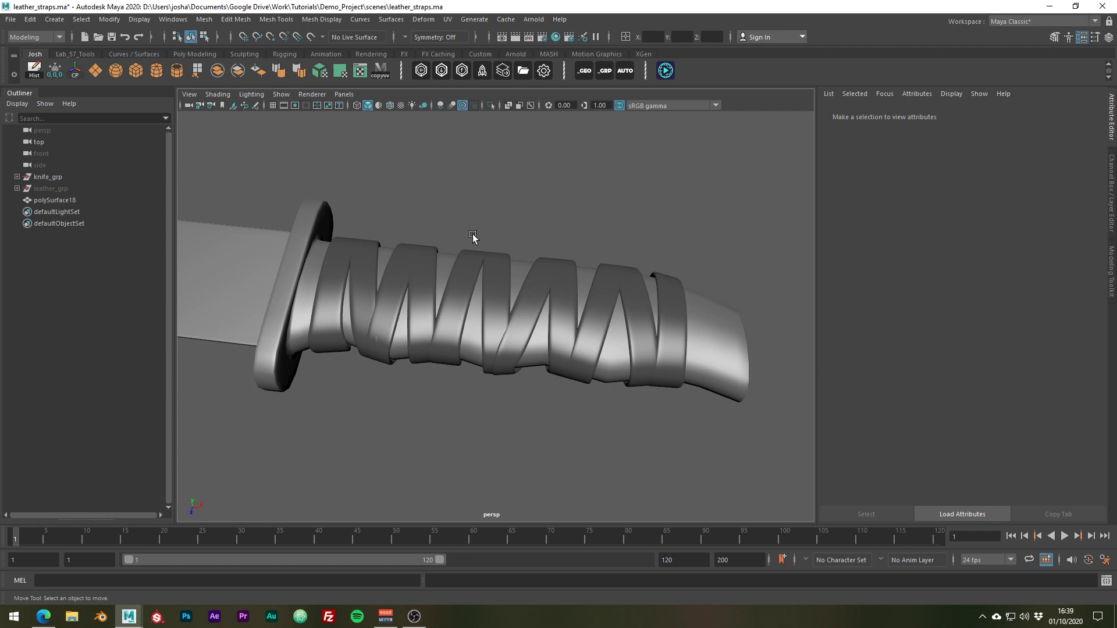
alt+drag(571, 274, 516, 257)
scroll(518, 268, up, 4)
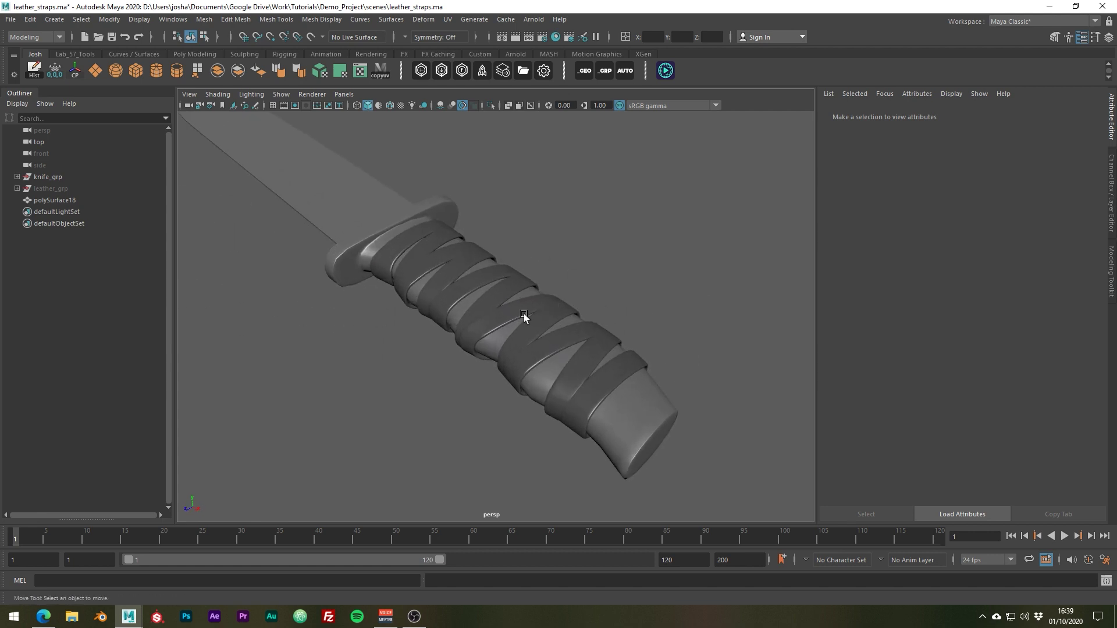
click(512, 312)
drag(493, 316, 497, 319)
key(ctrl+z)
click(644, 267)
alt+drag(644, 267, 568, 342)
alt+right_drag(632, 321, 432, 276)
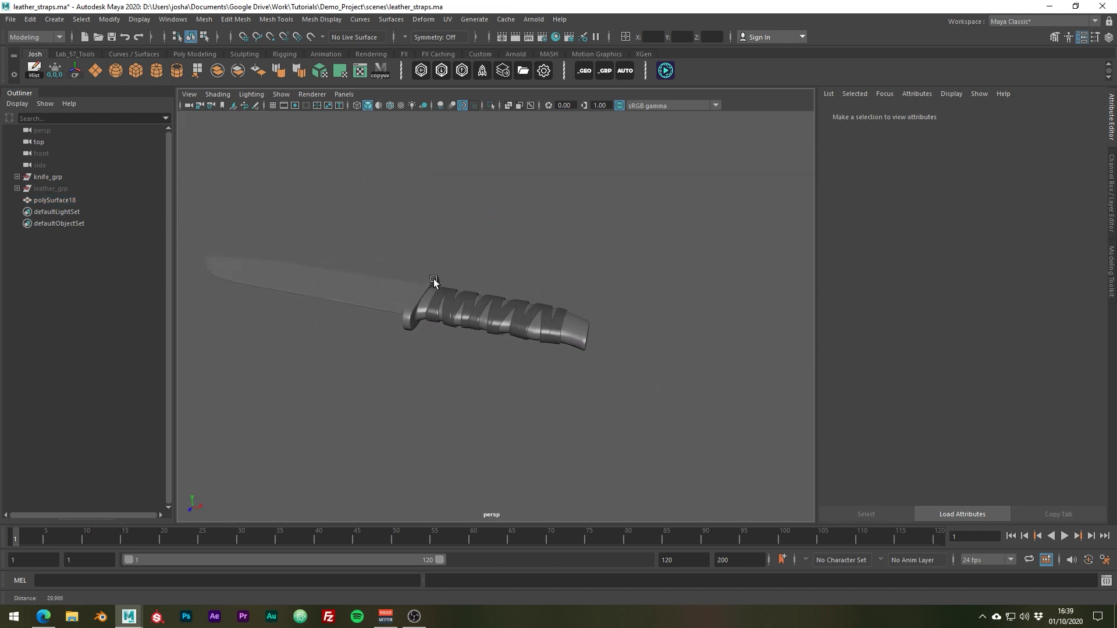
alt+drag(432, 276, 448, 319)
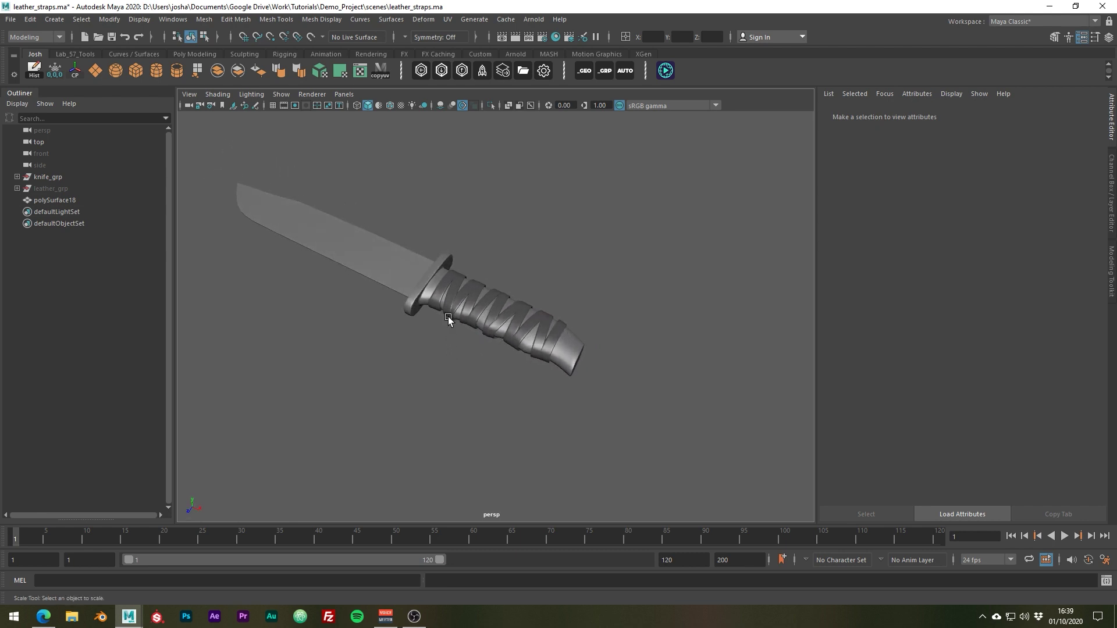